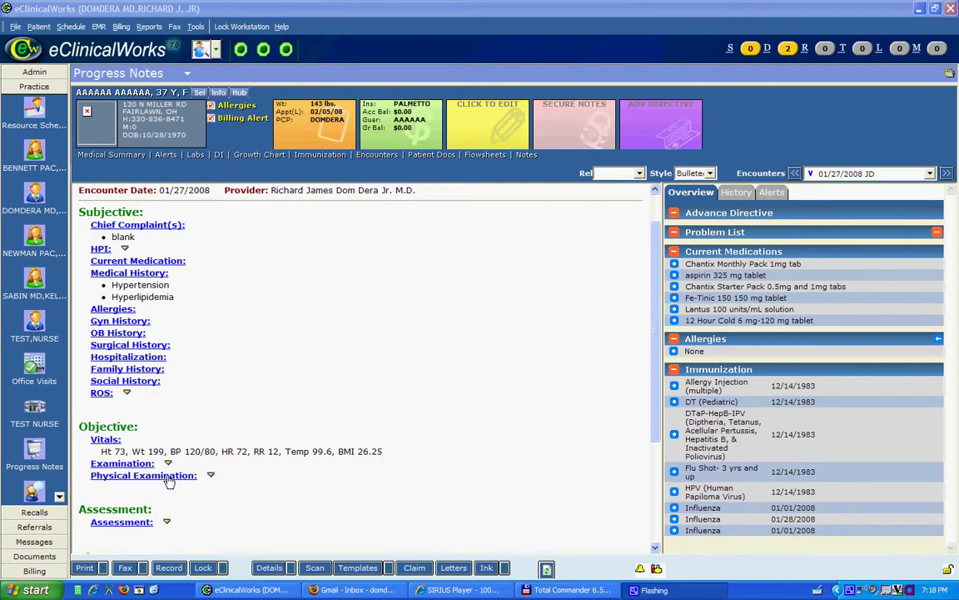
- Open the encounter's physical examination and add a custom category named SUMMA for both sexes
click(169, 476)
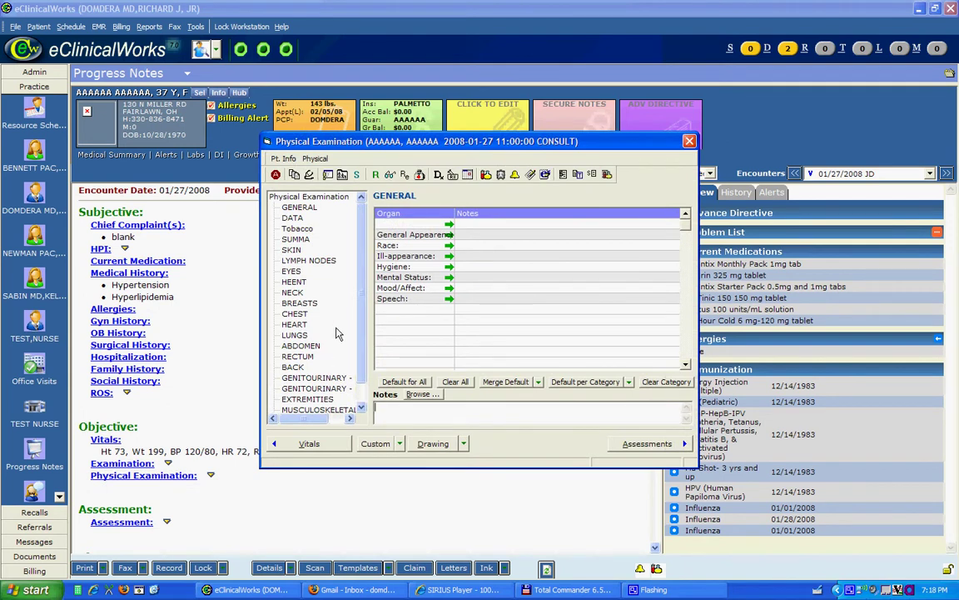
click(401, 443)
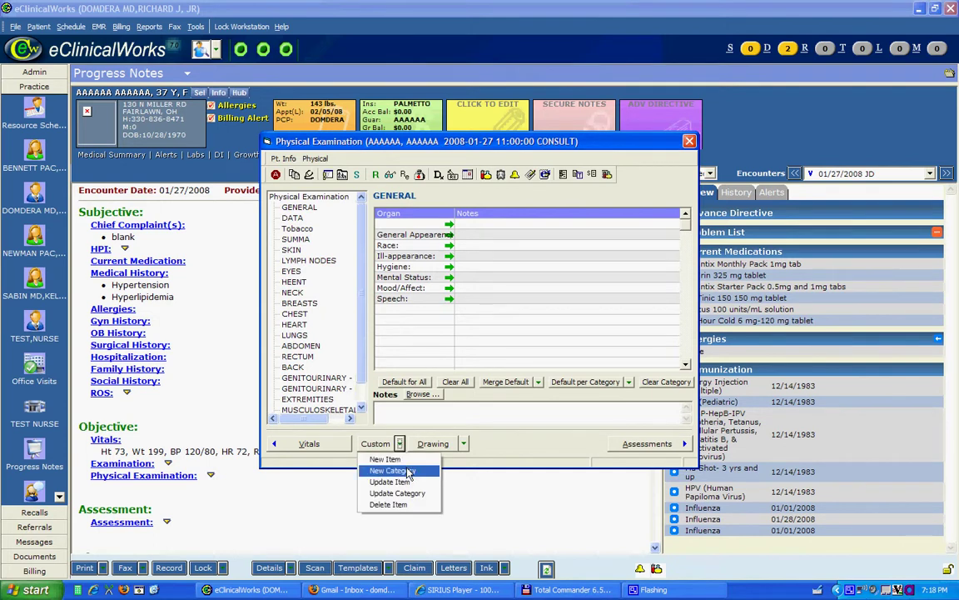
click(408, 472)
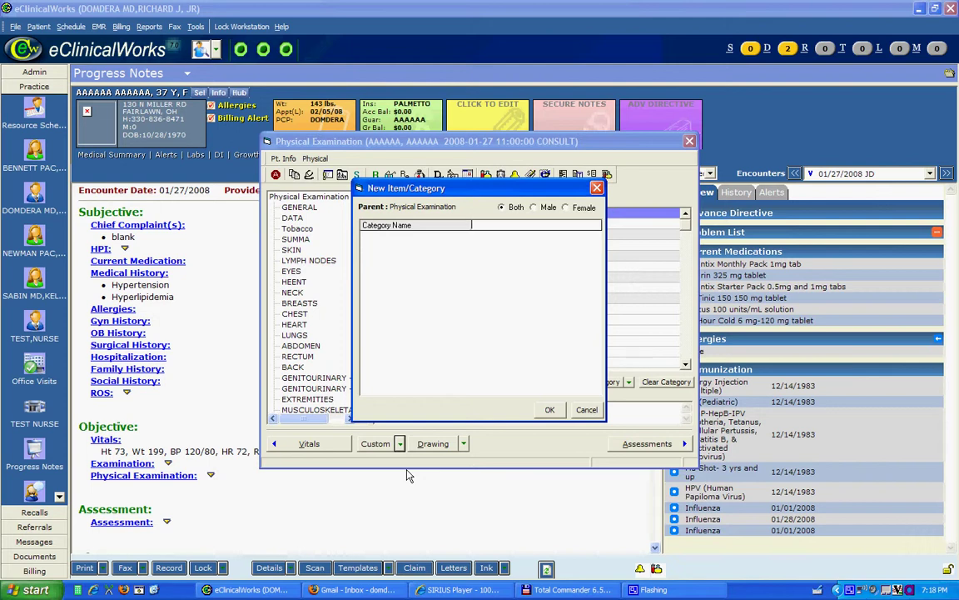
text(SUMMA)
click(550, 410)
- Add a custom item named TOBACCO USE to the SUMMA category of the physical examination
click(296, 239)
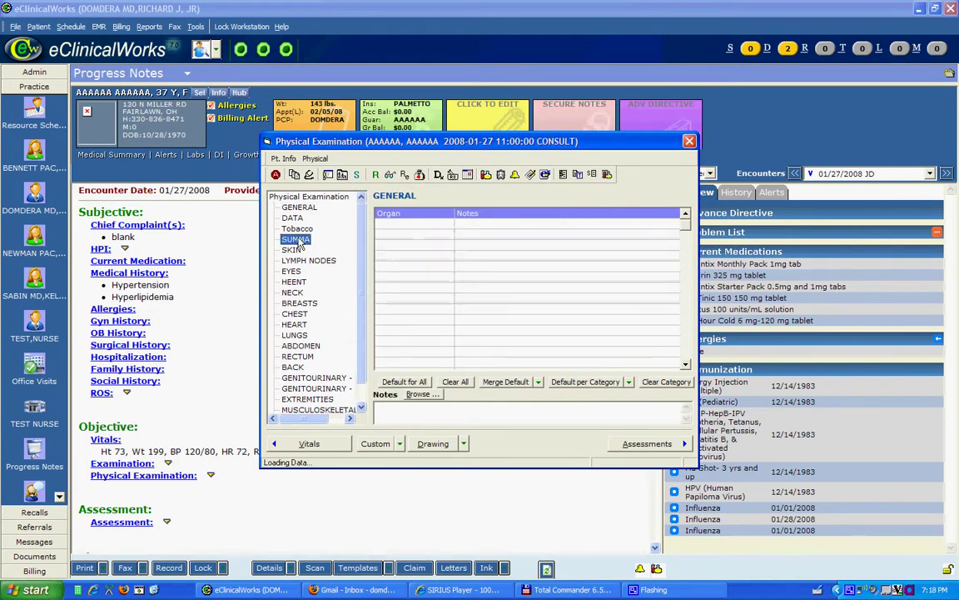
click(400, 444)
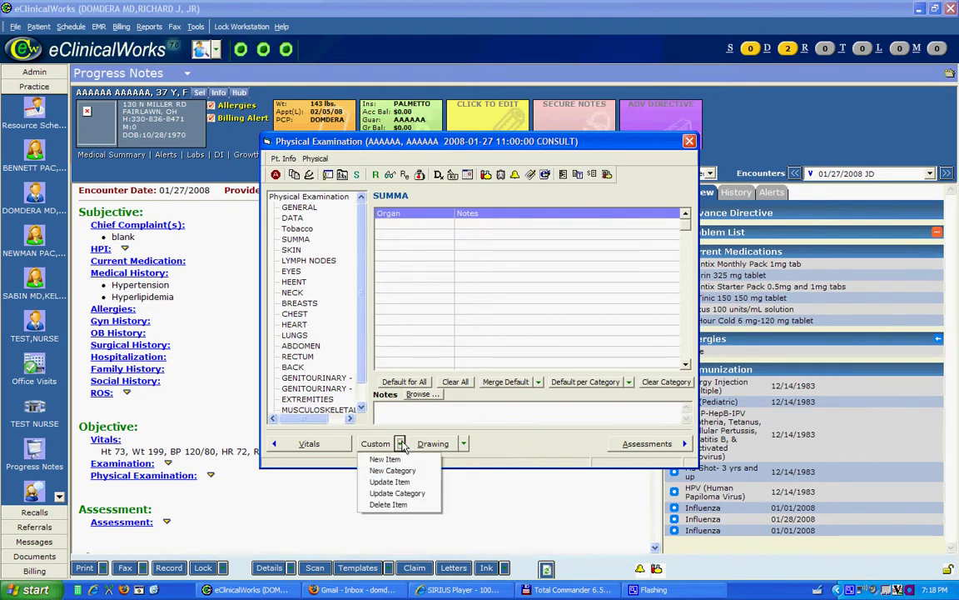
click(409, 461)
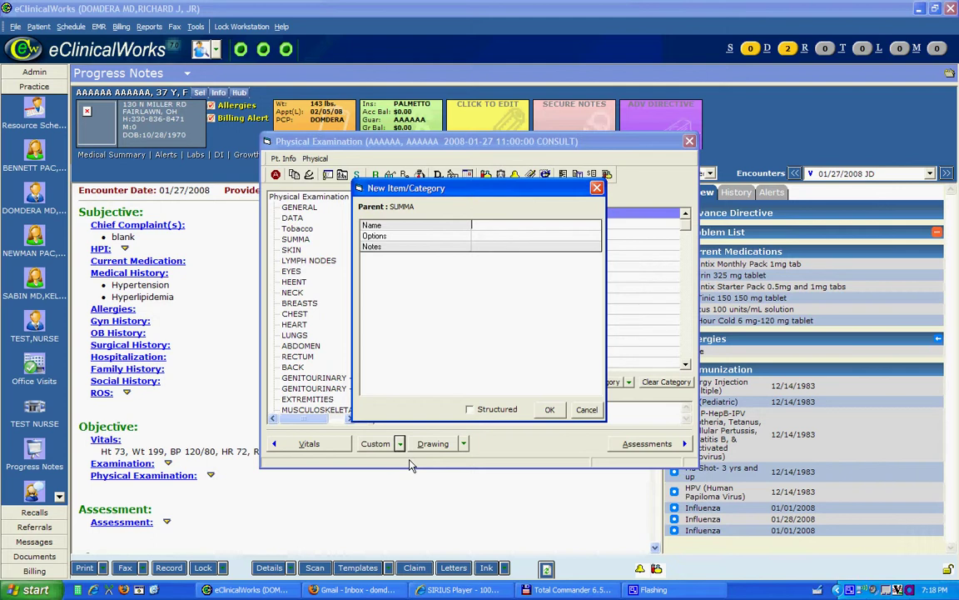
text(TOBACCO USE)
click(549, 409)
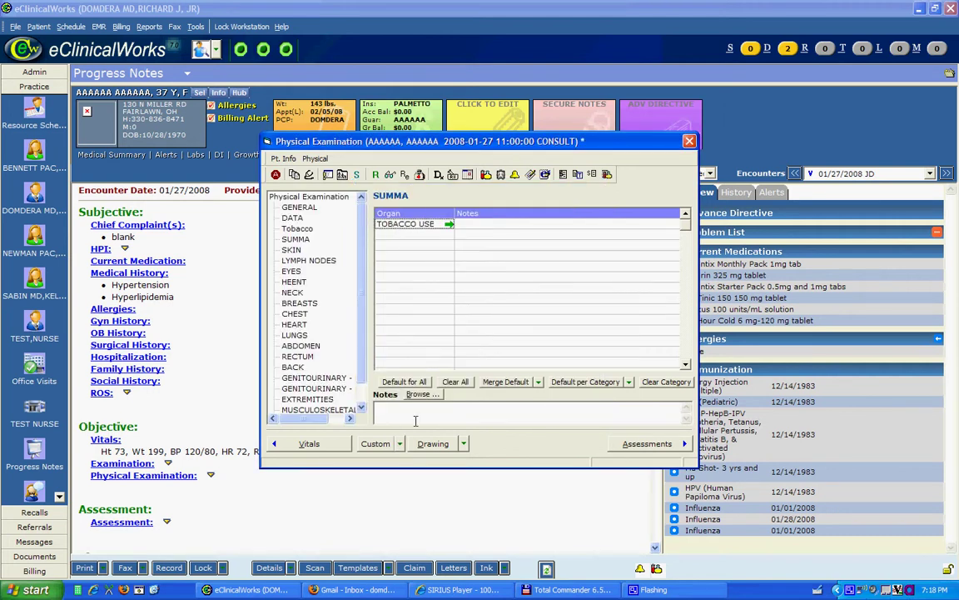
- Link the TOBACCO USE item to ICD-9 code 305.1, Tobacco use disorder, and close the physical examination
click(400, 444)
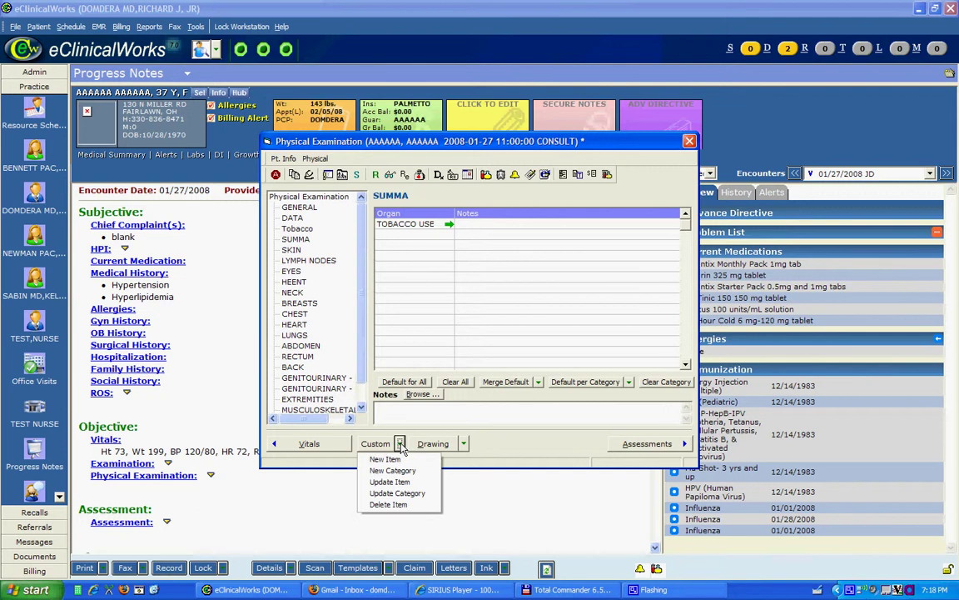
click(409, 483)
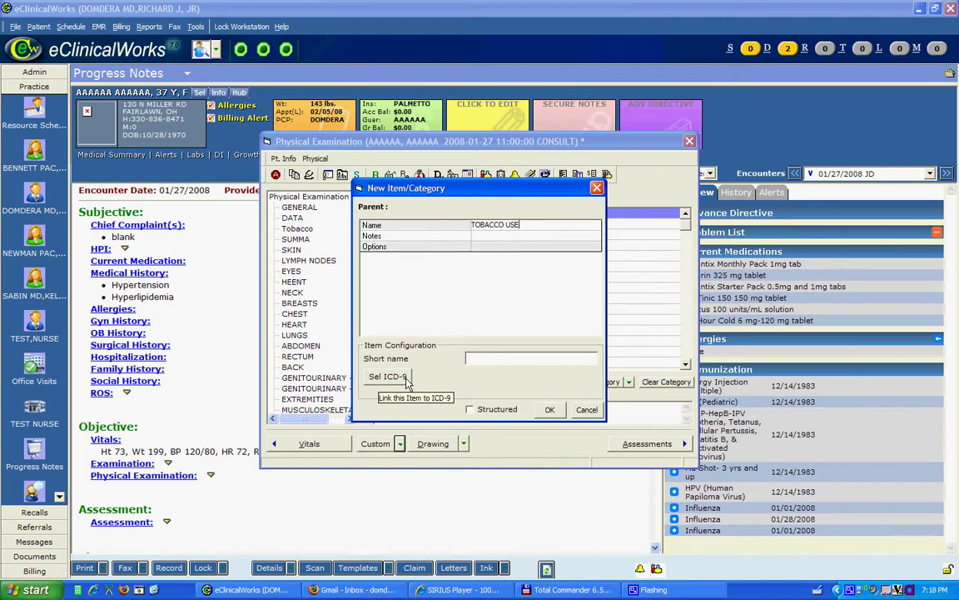
click(388, 377)
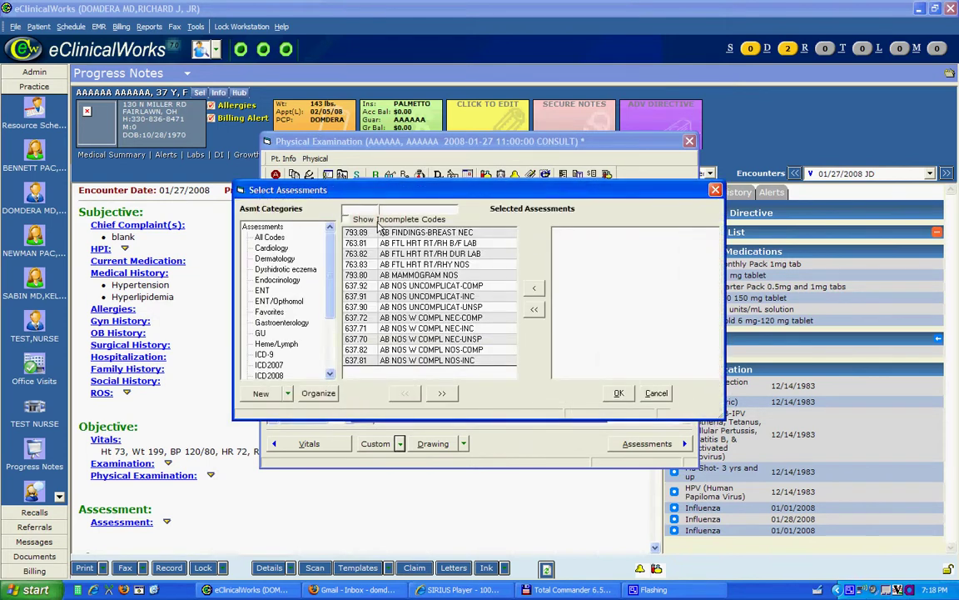
text(305.1)
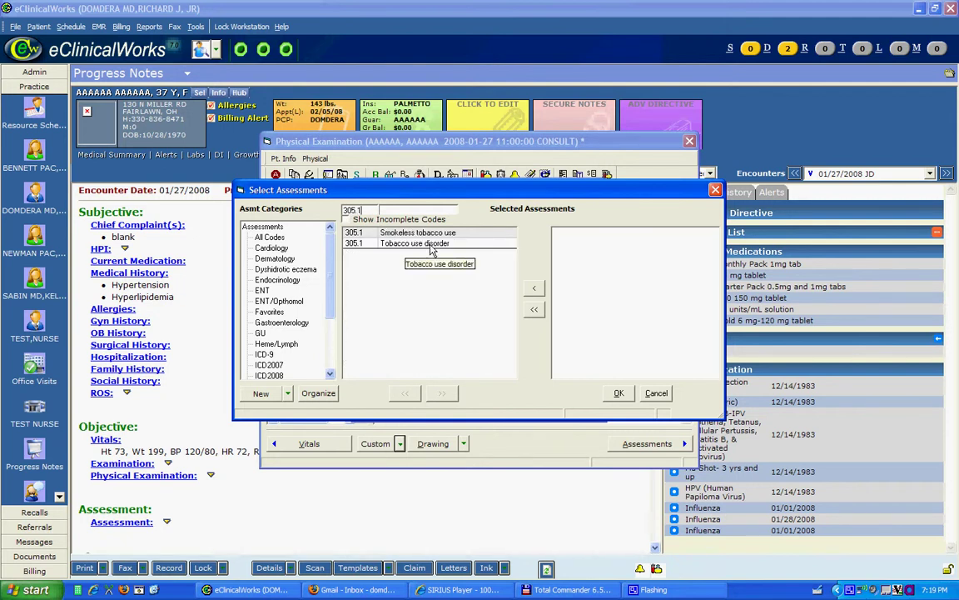
double_click(398, 242)
click(619, 393)
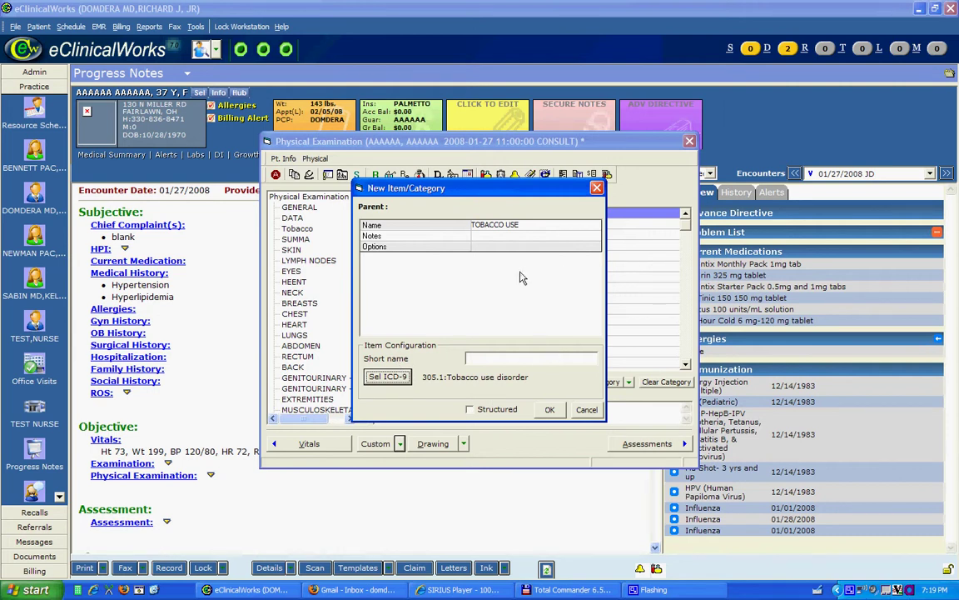
click(547, 408)
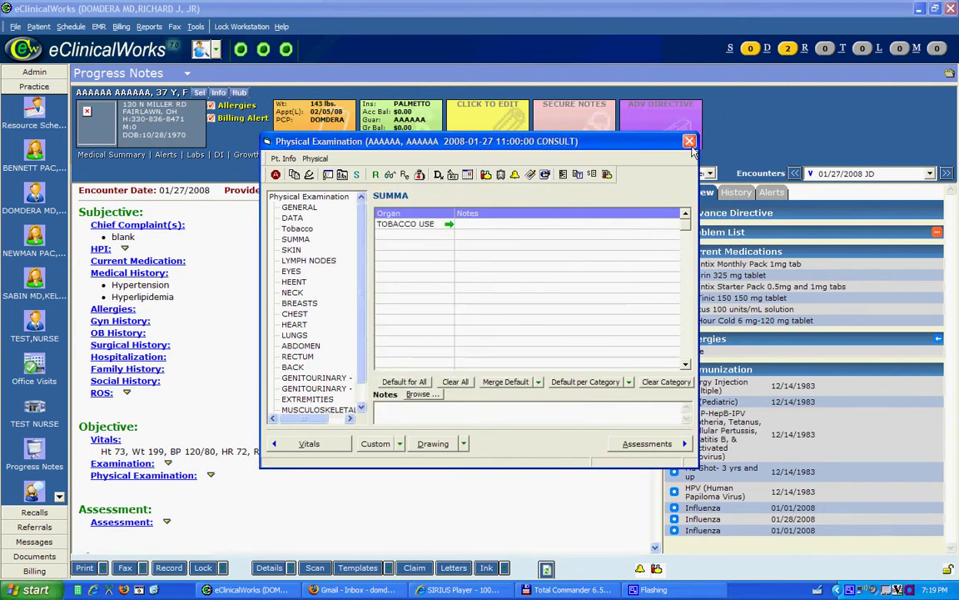
click(690, 142)
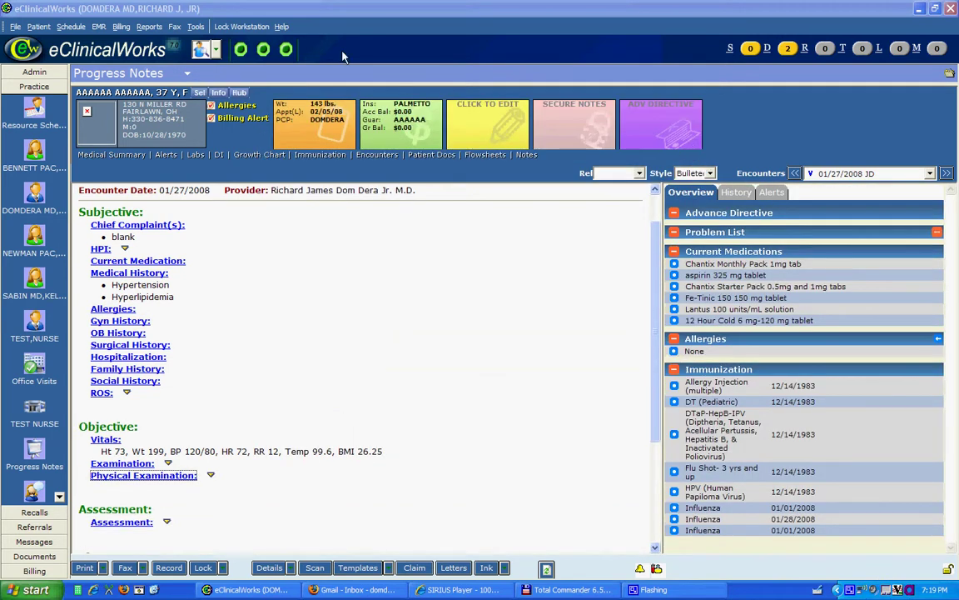
- Associate CPT code 1034F, Tobacco -- CURRENT USER, with the SUMMA category's TOBACCO USE item in the physical examination CPT associations
click(99, 27)
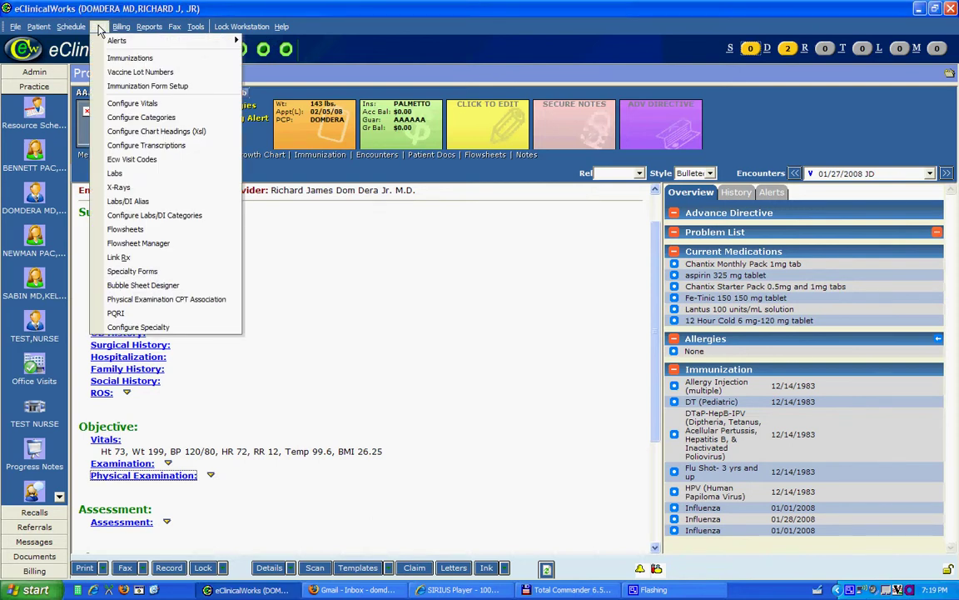
click(190, 299)
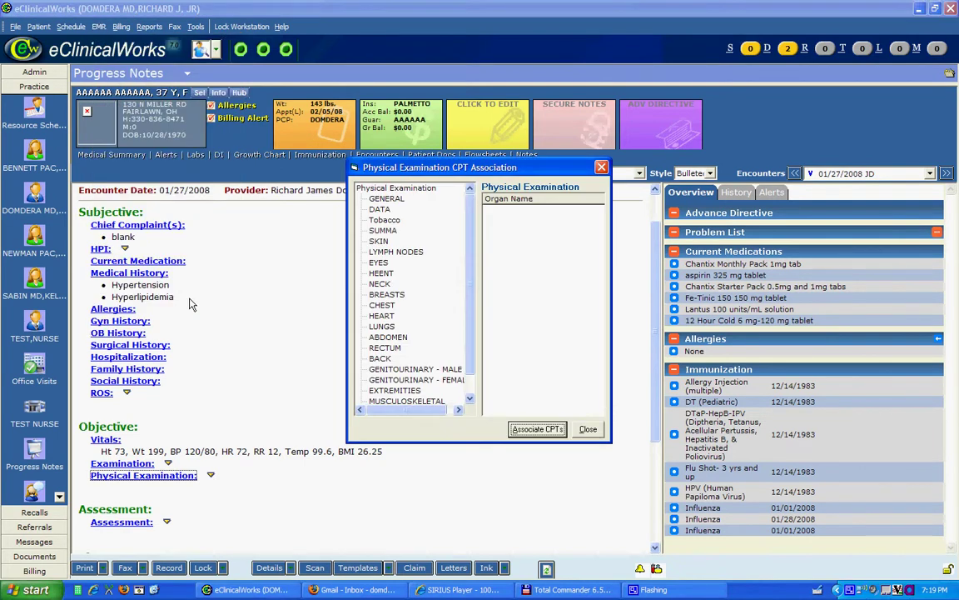
click(385, 231)
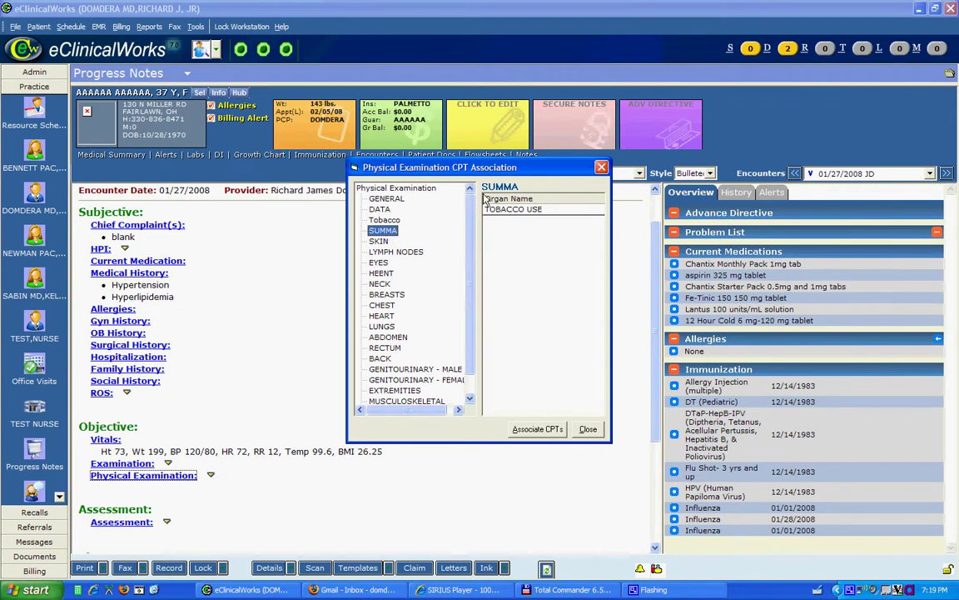
click(525, 210)
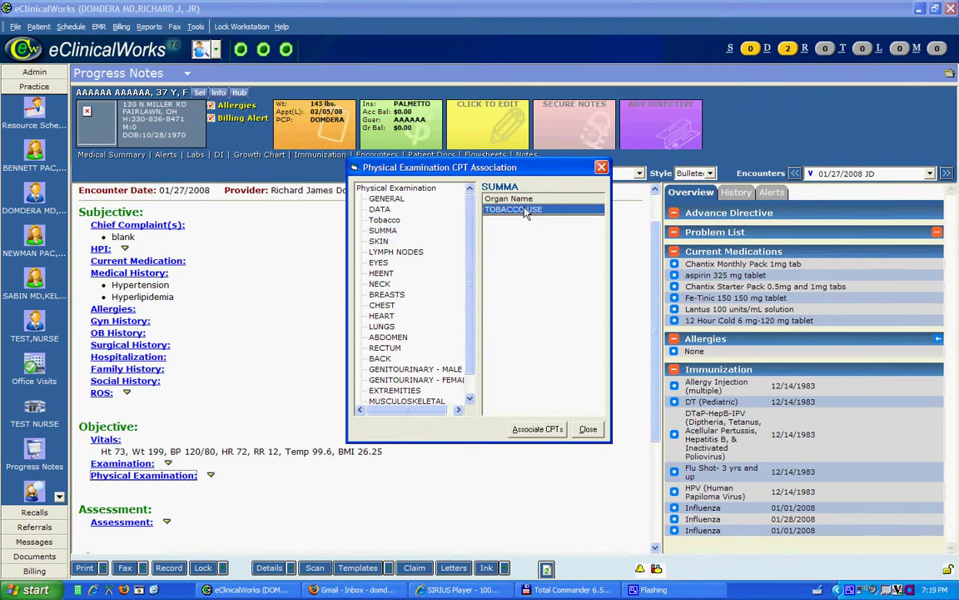
click(539, 428)
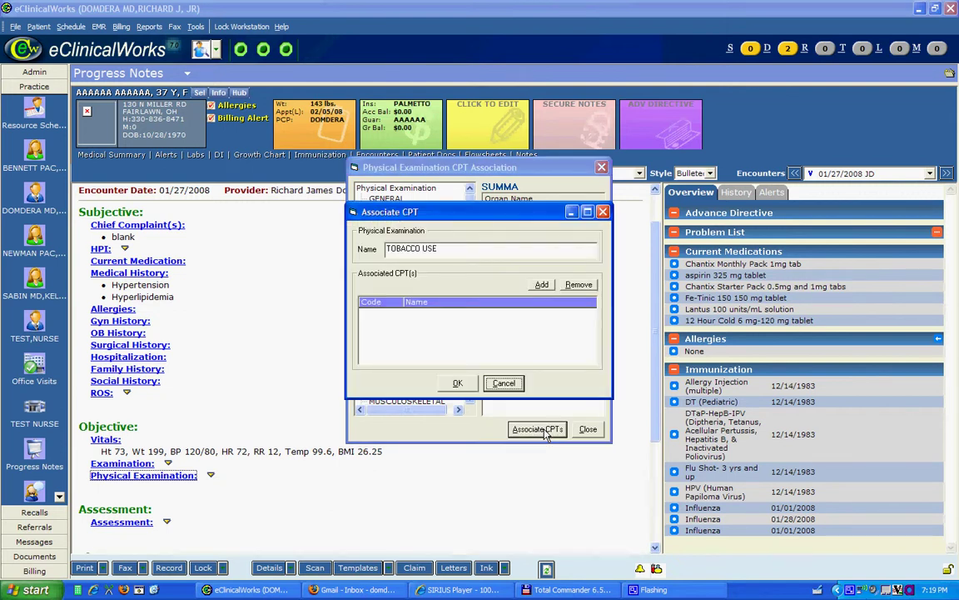
click(542, 285)
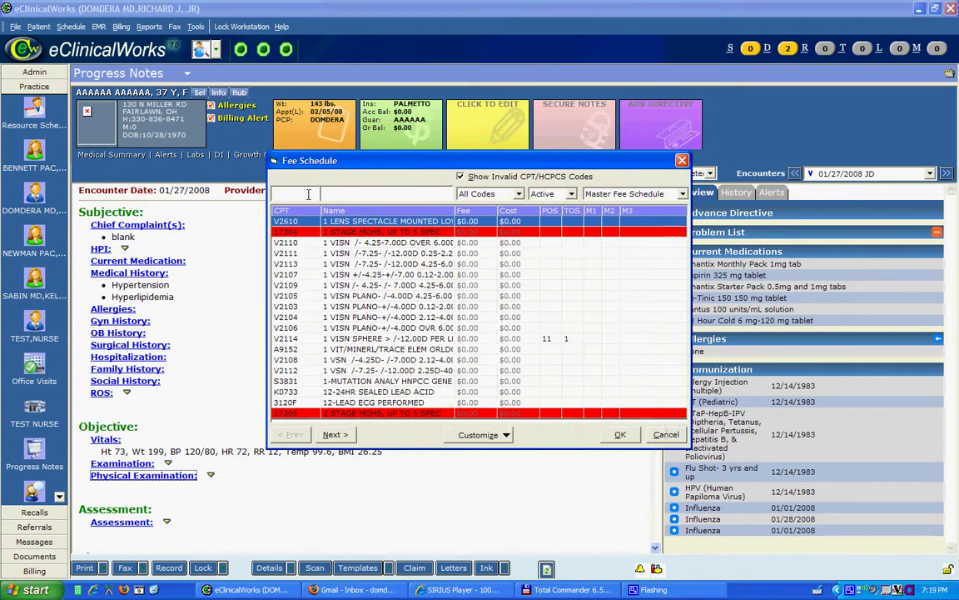
text(103)
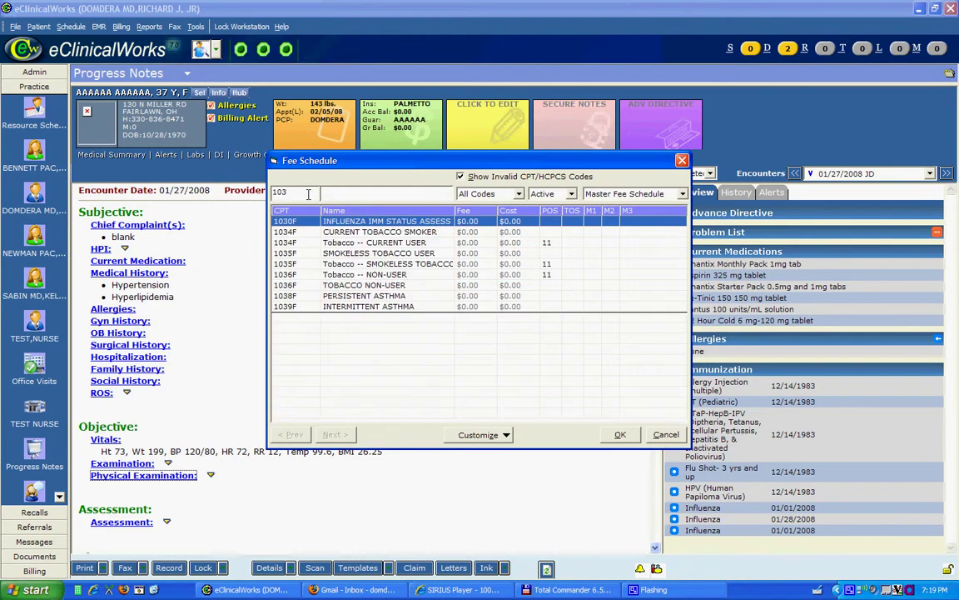
text(4)
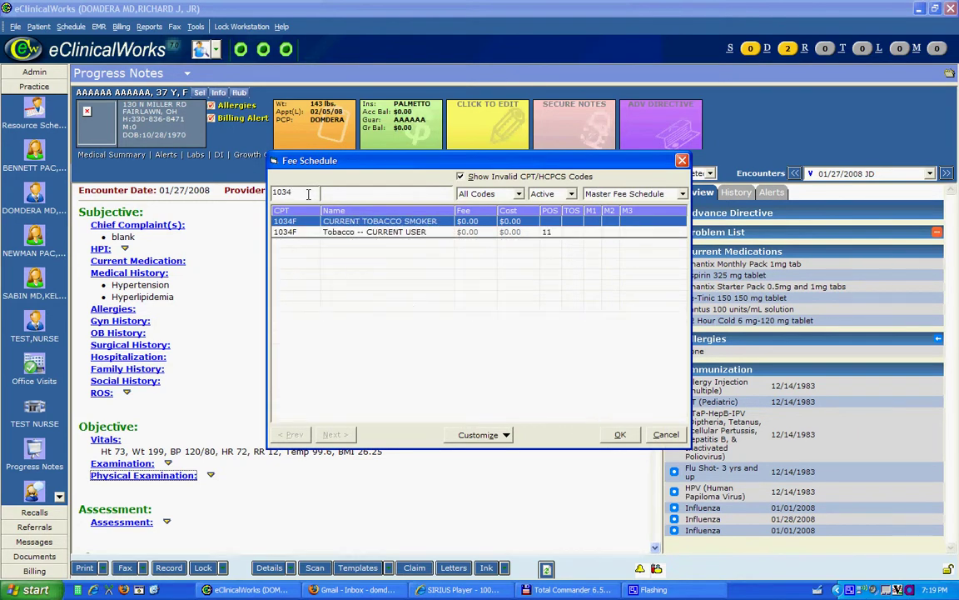
click(363, 232)
click(620, 434)
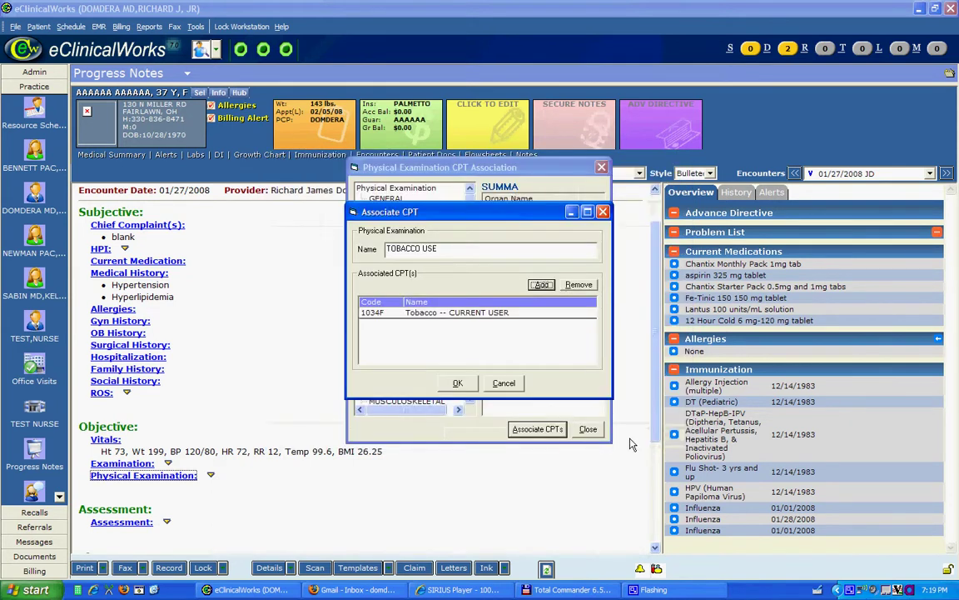
click(458, 383)
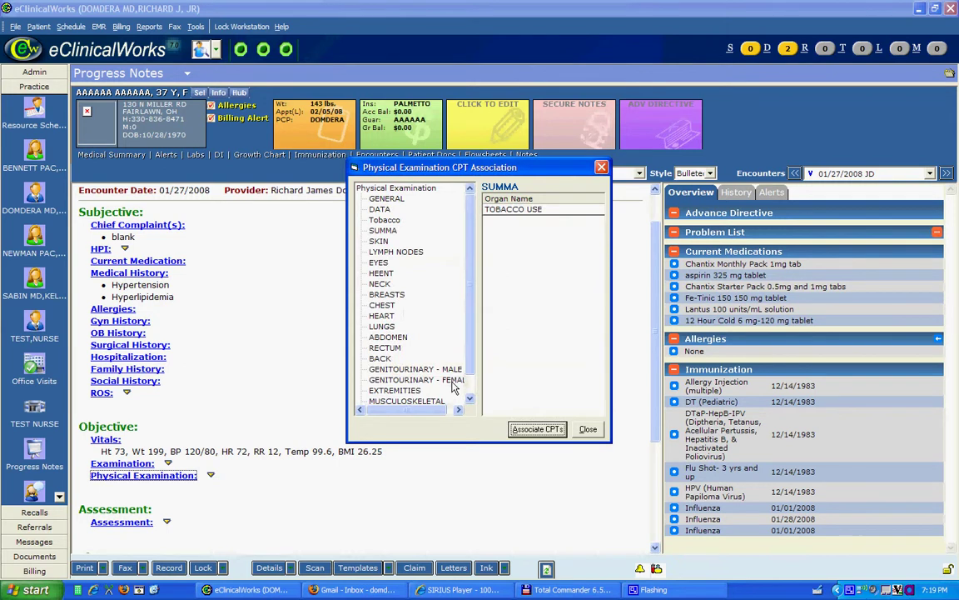
click(588, 429)
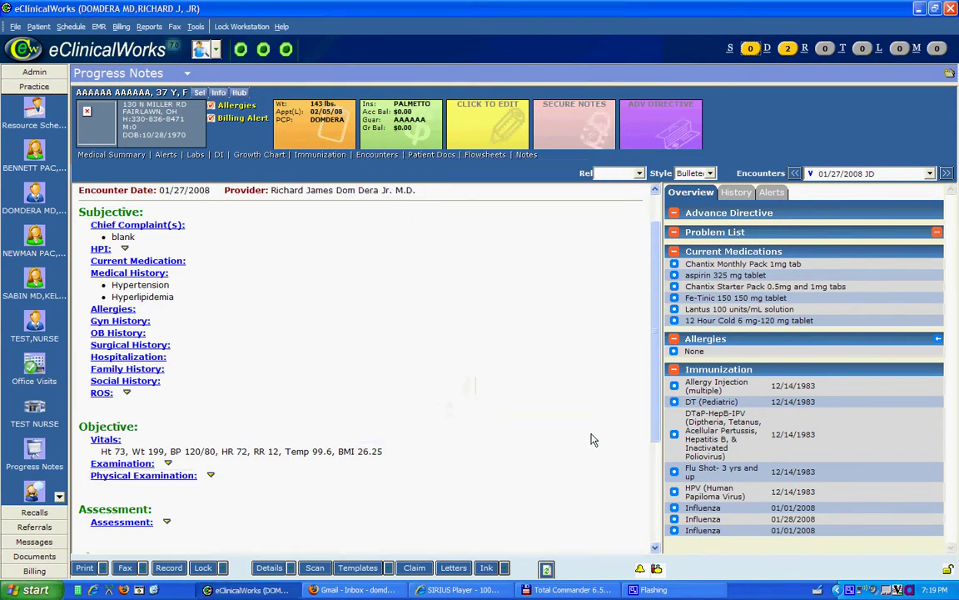
- Record TOBACCO USE in the patient's physical examination with diagnosis 305.1 and CPT 1034F, and check the note's assessment and billing sections
click(172, 479)
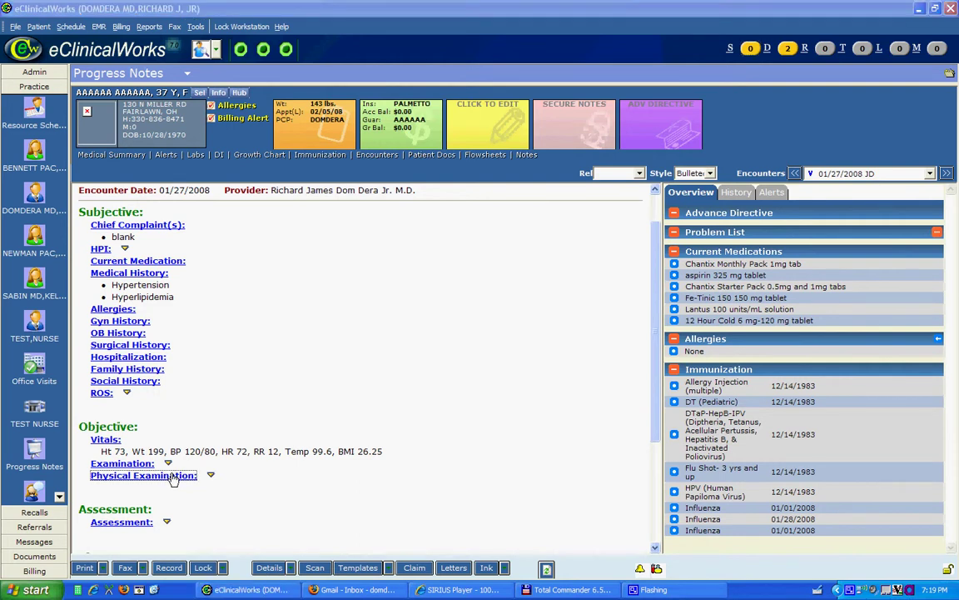
click(295, 239)
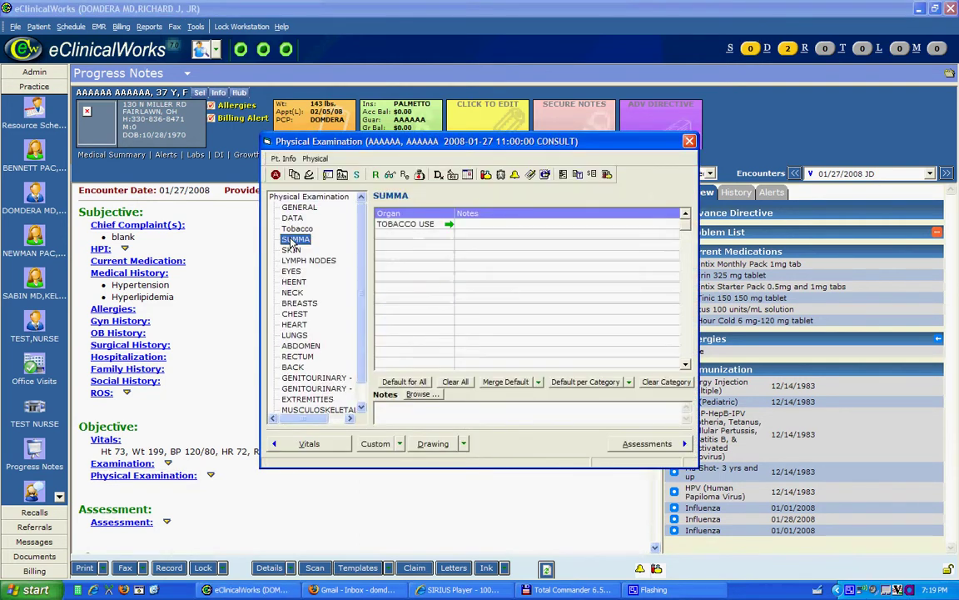
double_click(478, 224)
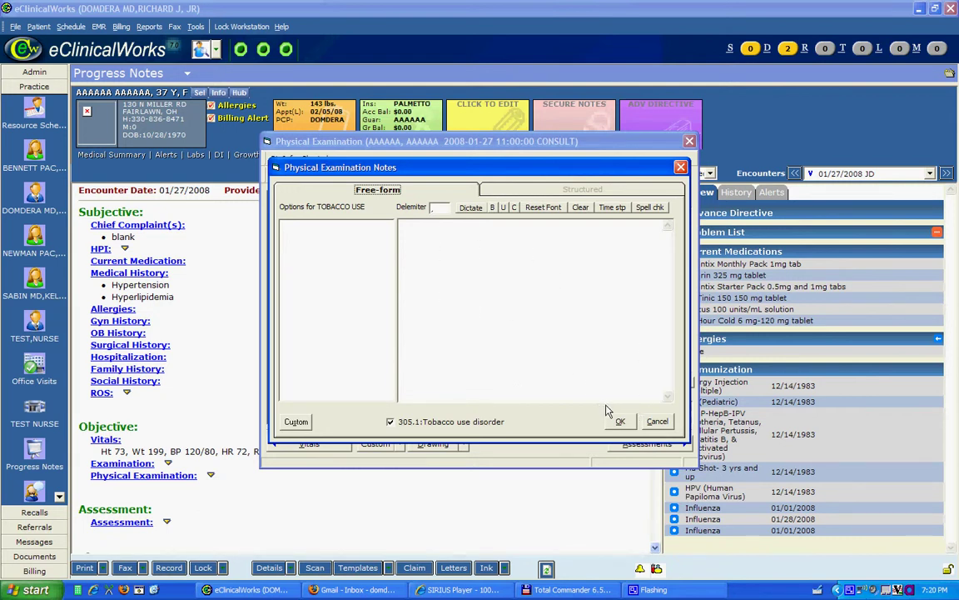
click(619, 423)
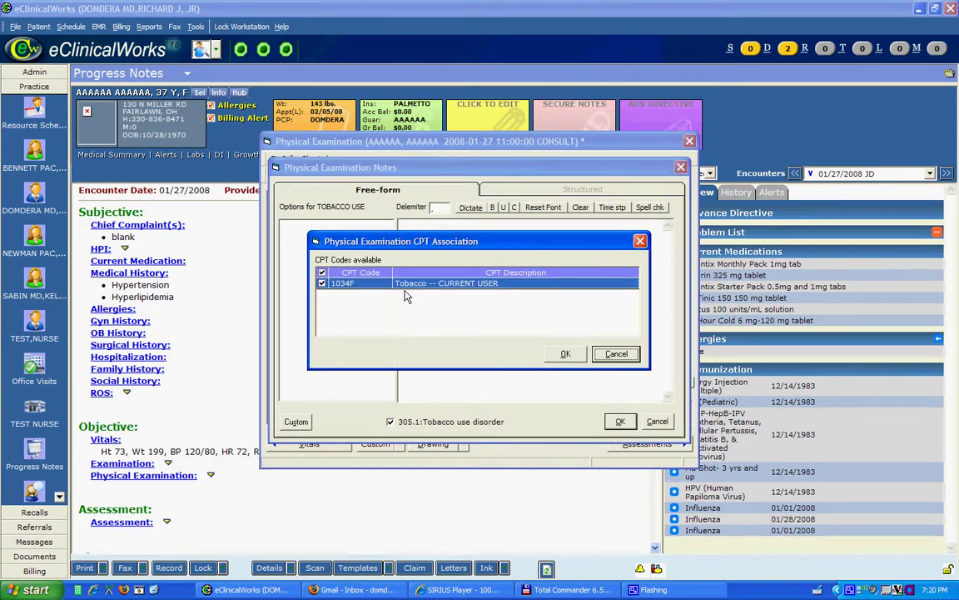
click(565, 354)
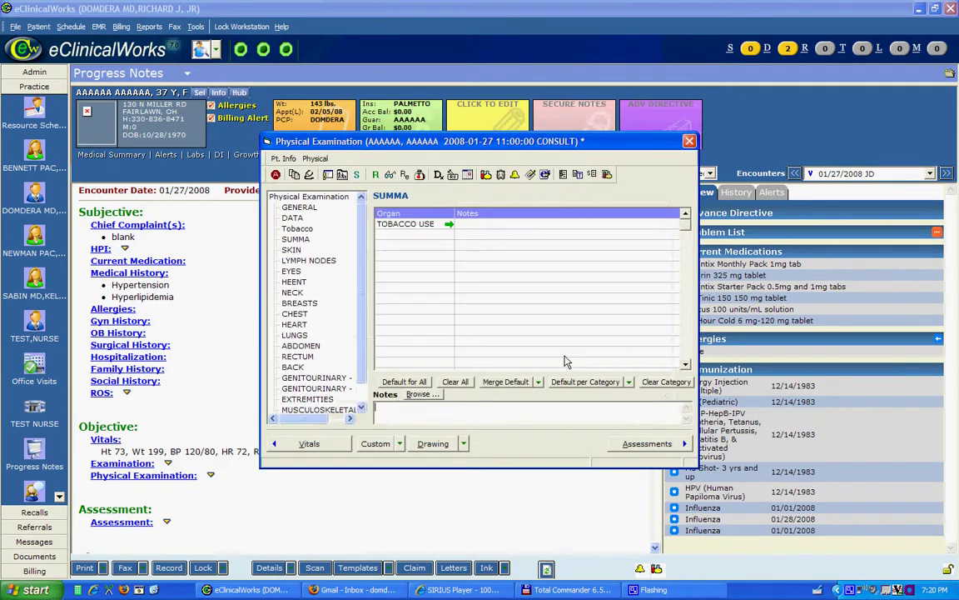
click(689, 142)
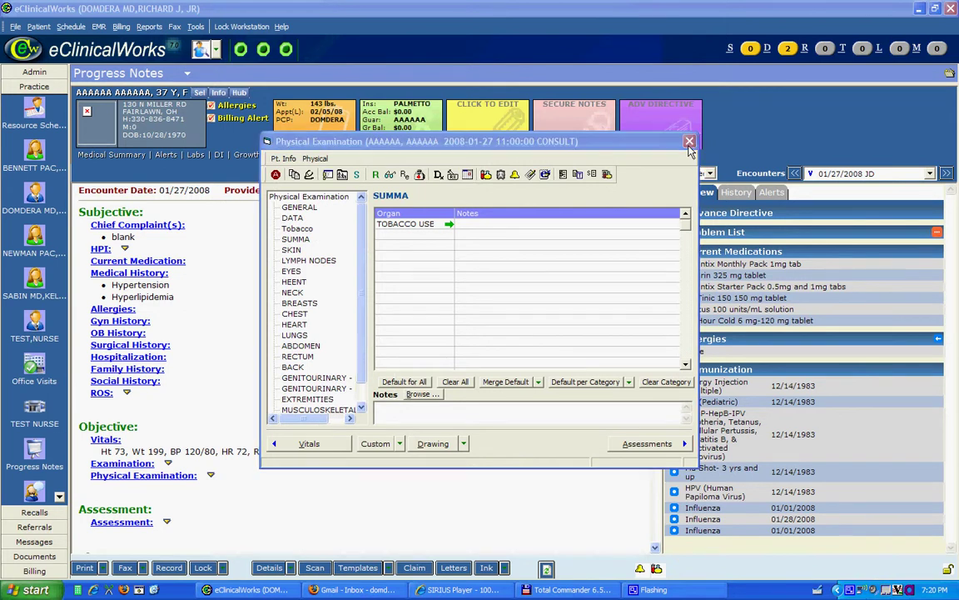
scroll(656, 441, down, 3)
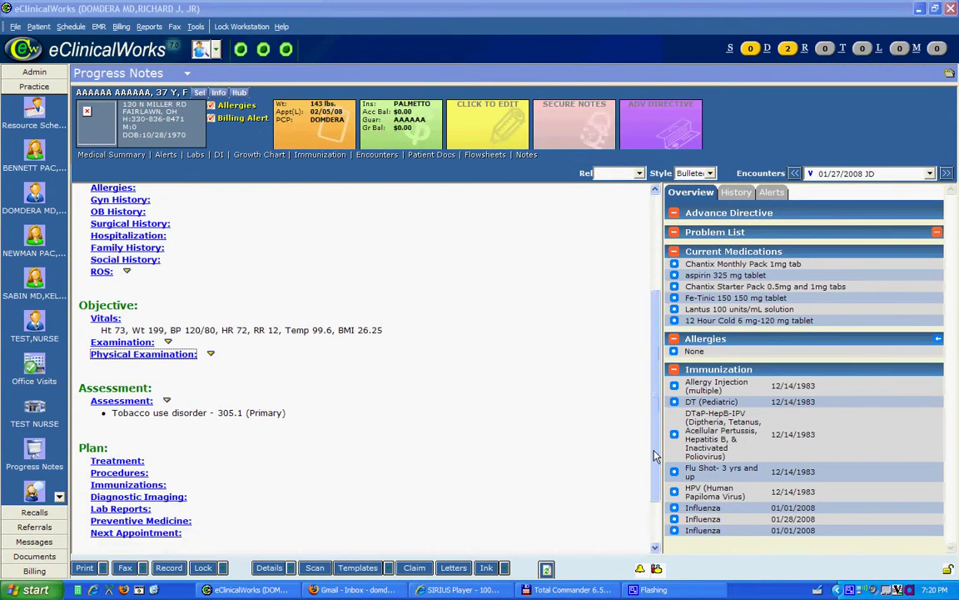
scroll(655, 455, down, 2)
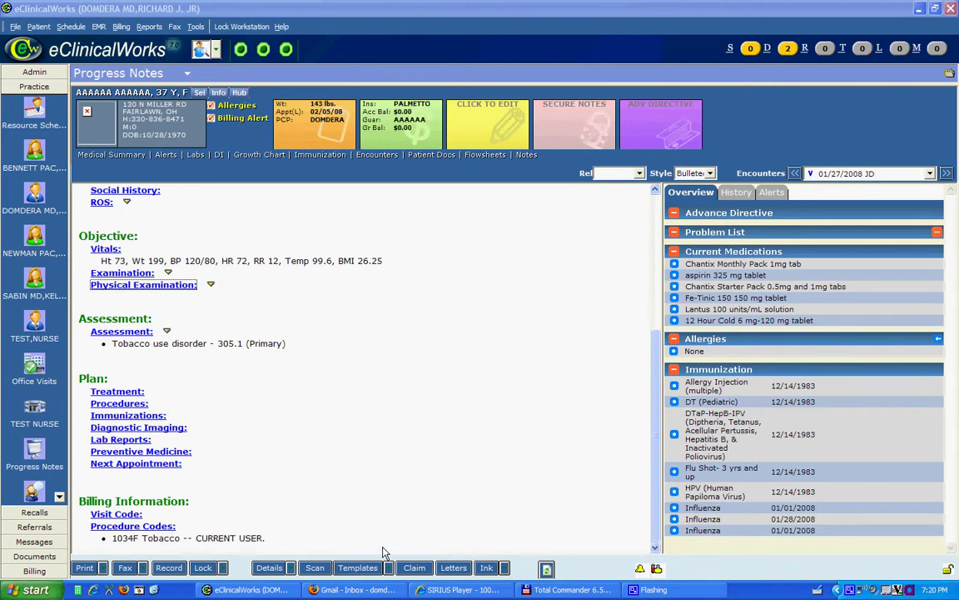
- Copy the generic blank template into the progress note to clear the recorded findings, diagnosis and procedure codes
click(358, 571)
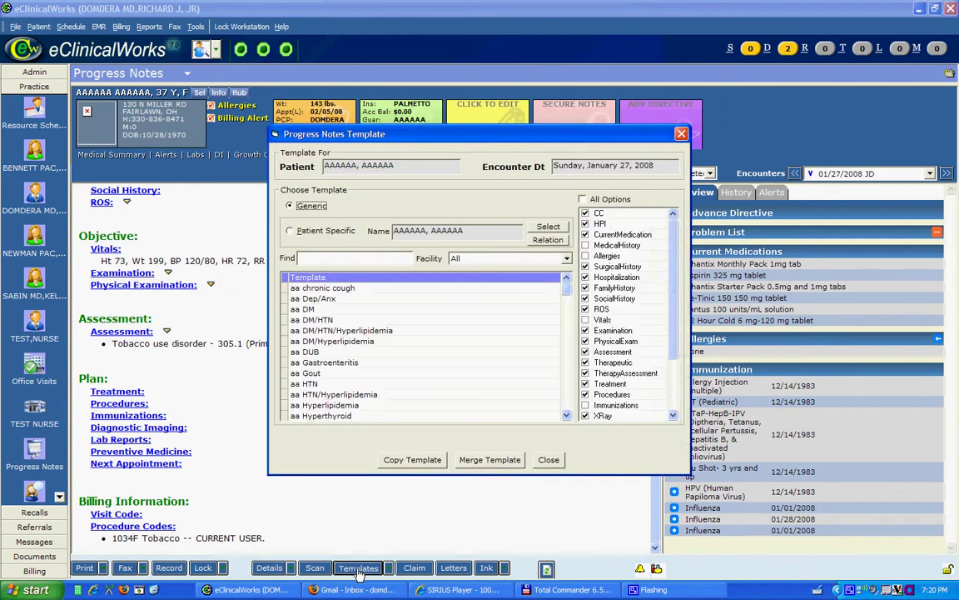
click(313, 259)
text(BL)
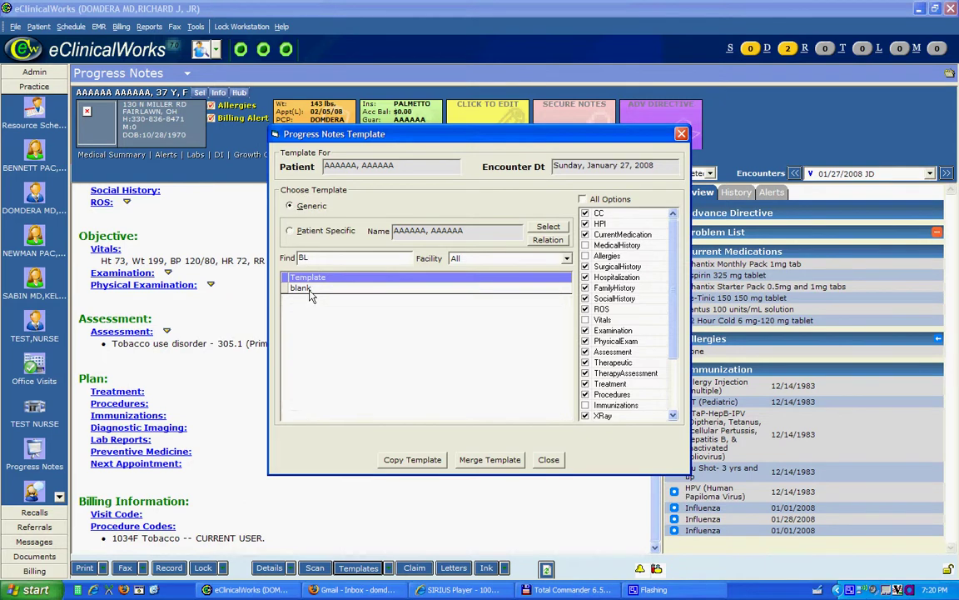
click(306, 288)
click(412, 460)
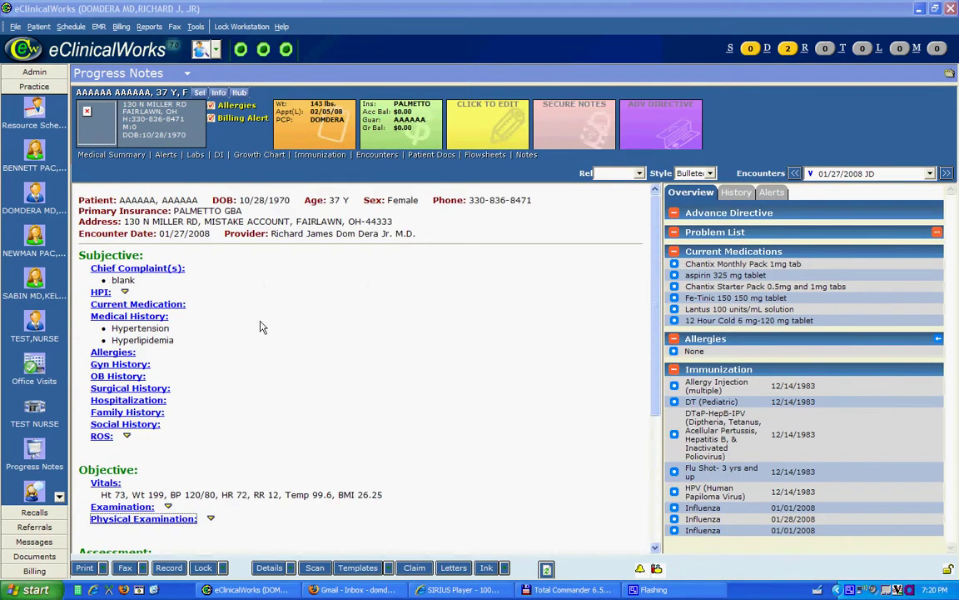
- Add the chief complaints 4 Month Check Up and a follow-up for Hypertension and Hyperlipidemia
click(161, 270)
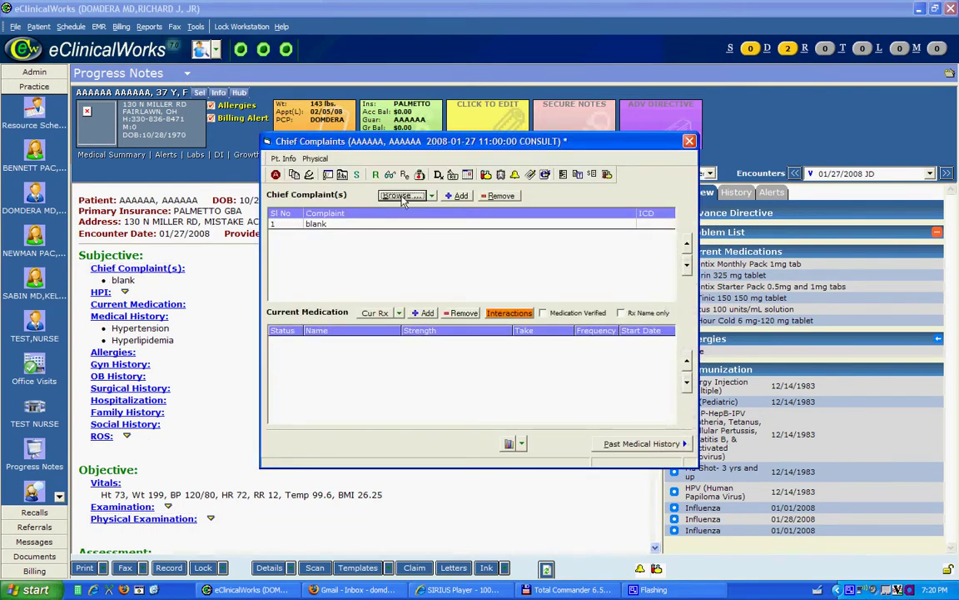
click(401, 198)
double_click(337, 255)
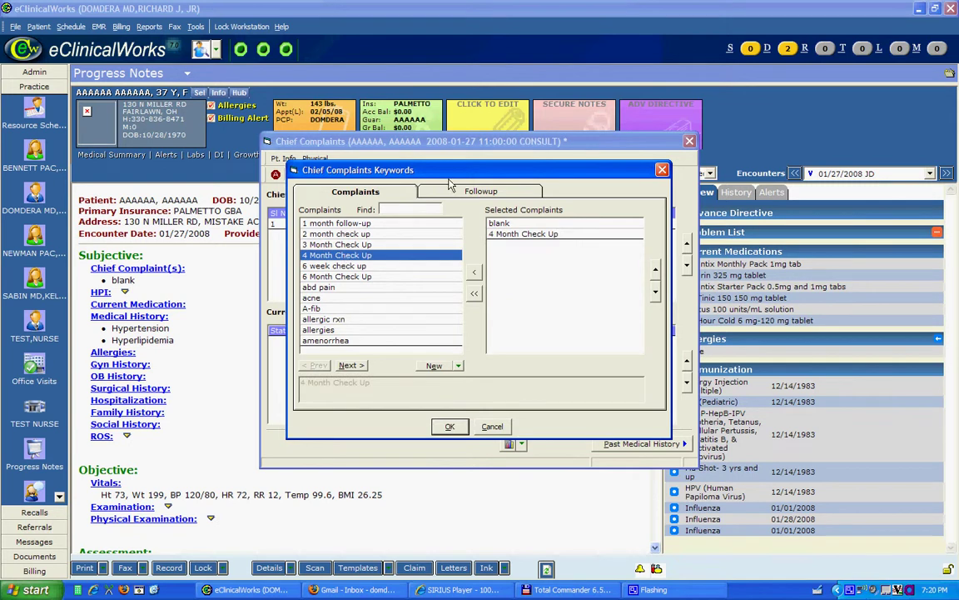
click(463, 191)
double_click(329, 223)
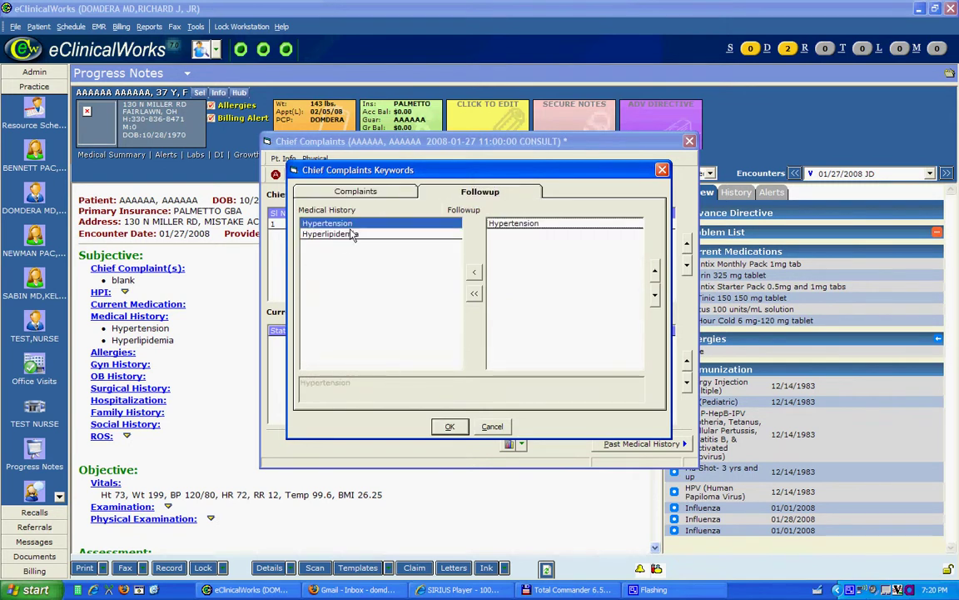
double_click(353, 234)
click(451, 427)
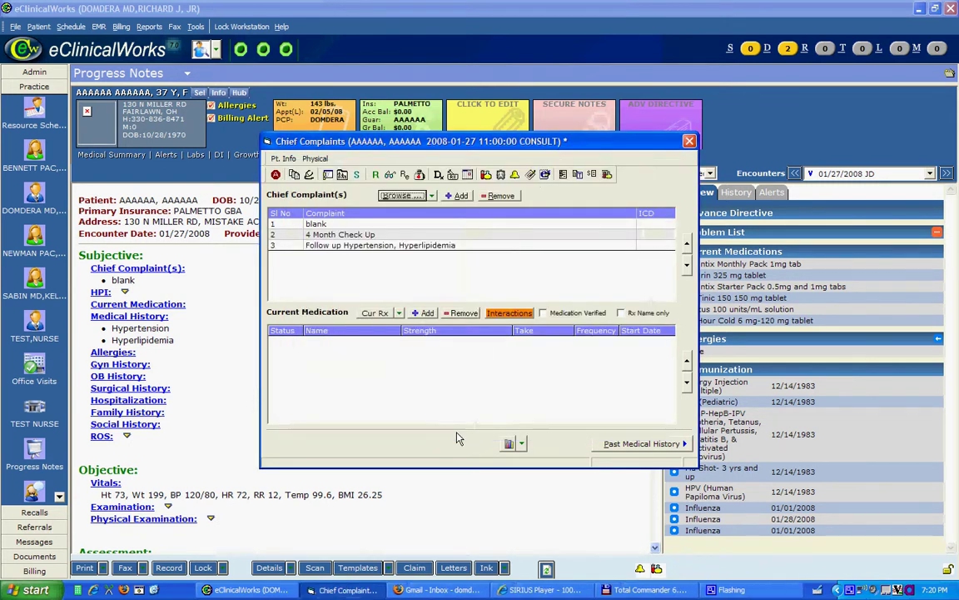
- Bring all of the patient's listed current medications into the note's Current Medication section
click(375, 313)
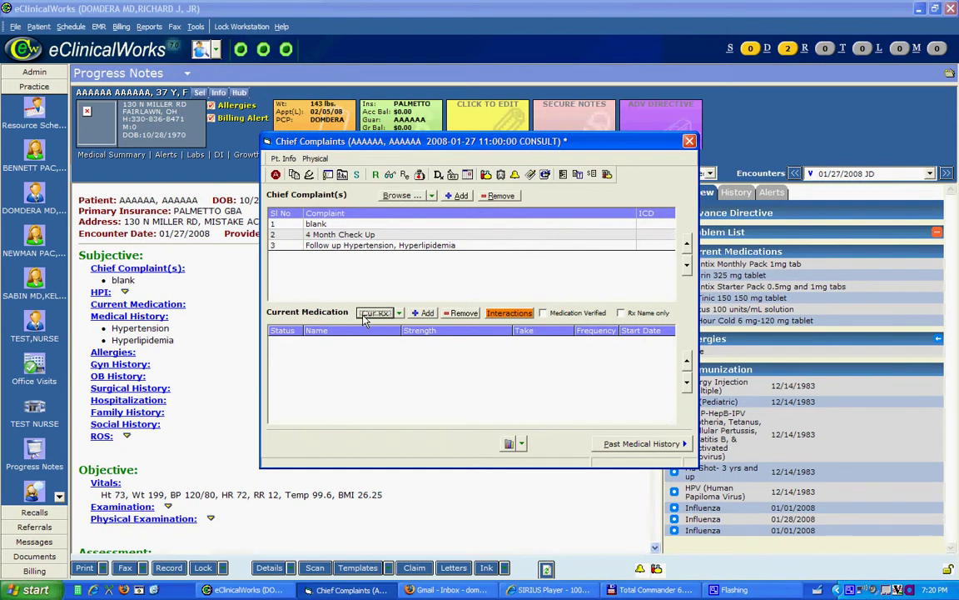
click(298, 288)
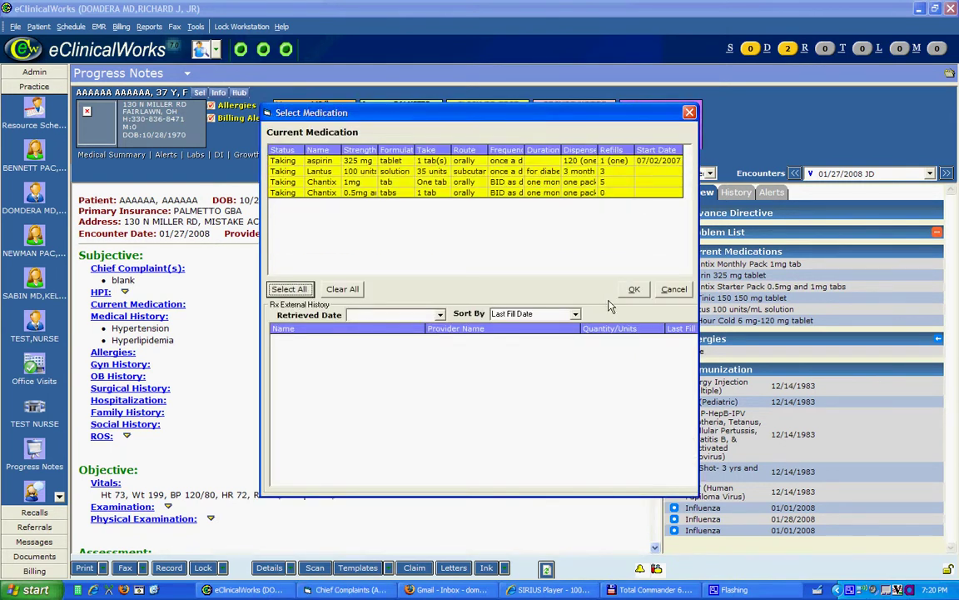
click(631, 289)
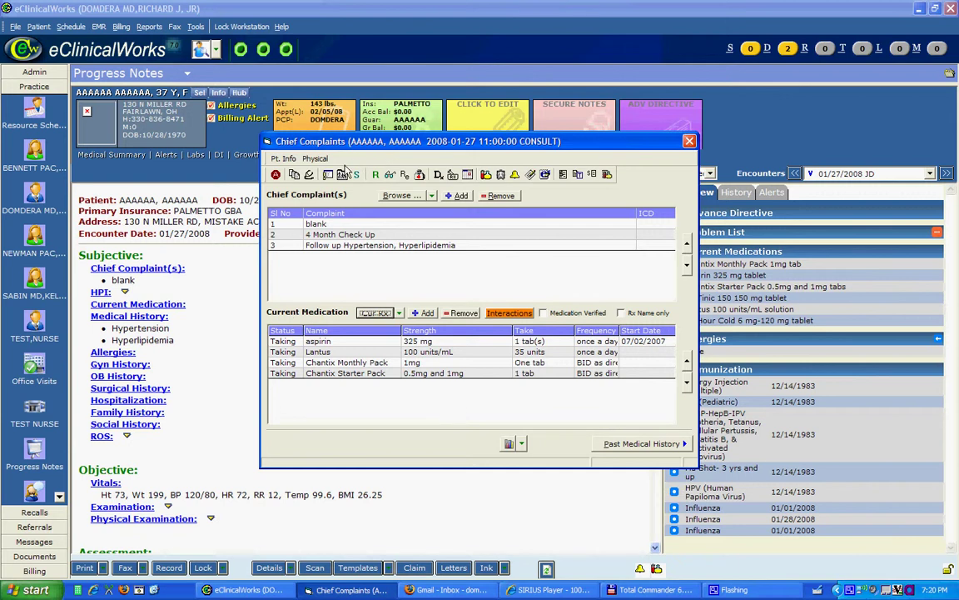
- Review the encounter's vitals and look through the Tobacco and SUMMA categories of the physical examination
click(280, 158)
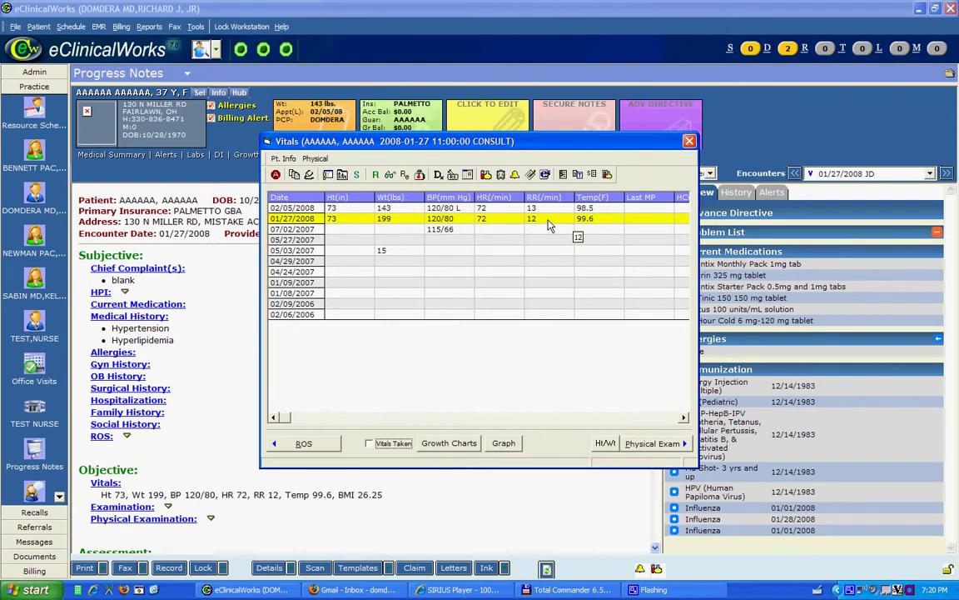
click(390, 176)
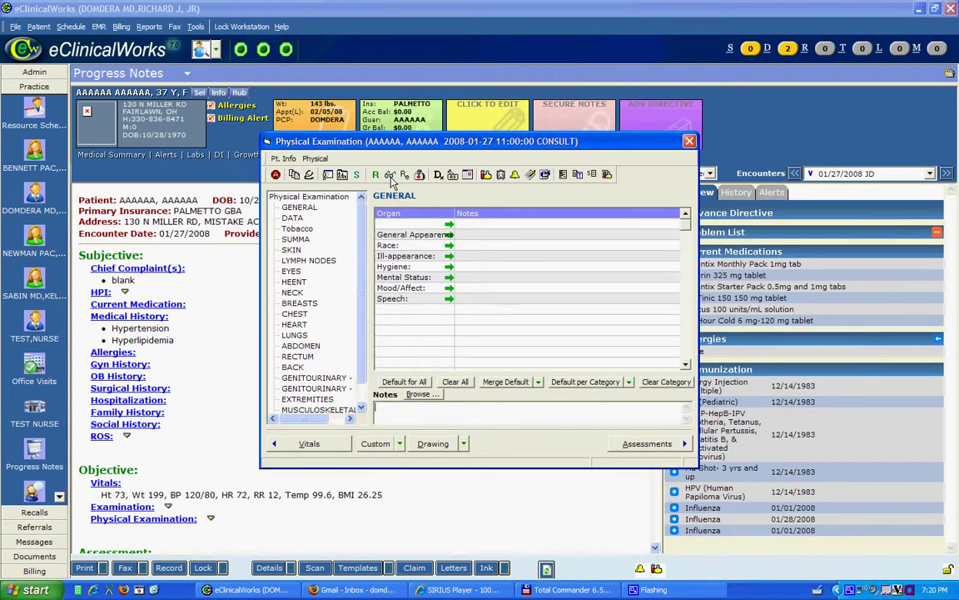
click(297, 228)
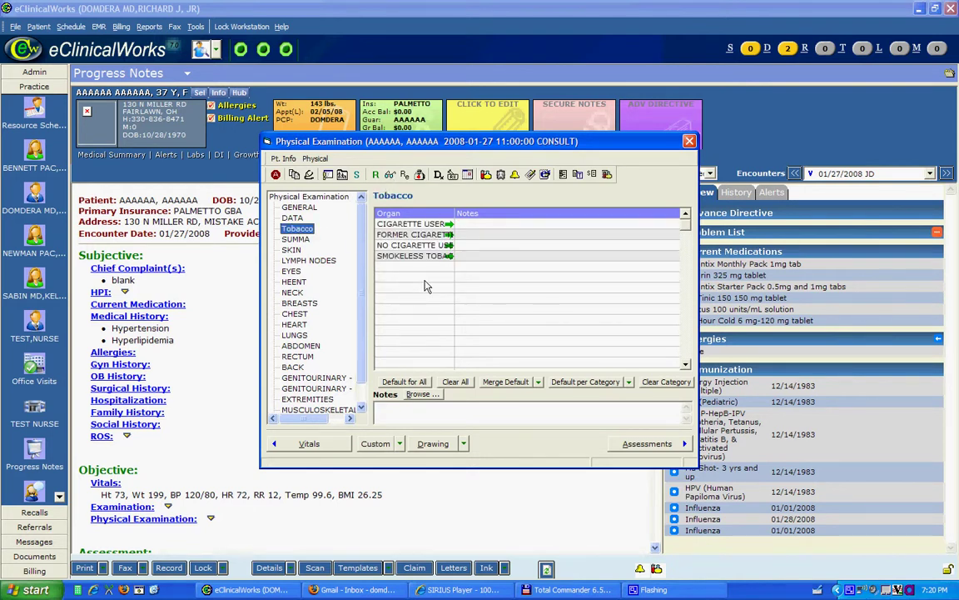
click(296, 240)
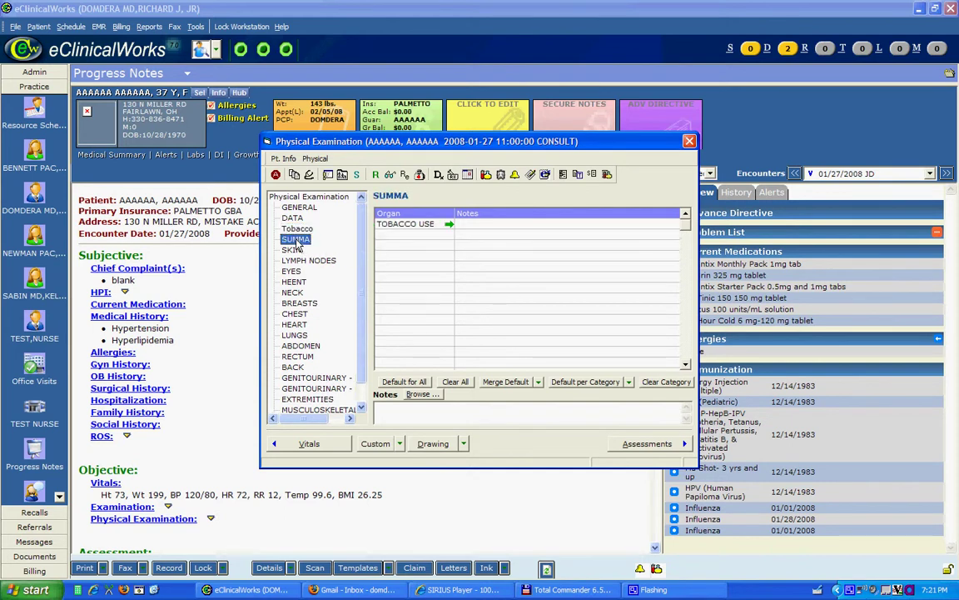
- Record FORMER CIGARETTE USER as time-stamped and Confirmed, with diagnosis V15.82 and CPT 1036F, and check the note's assessment and billing
click(304, 230)
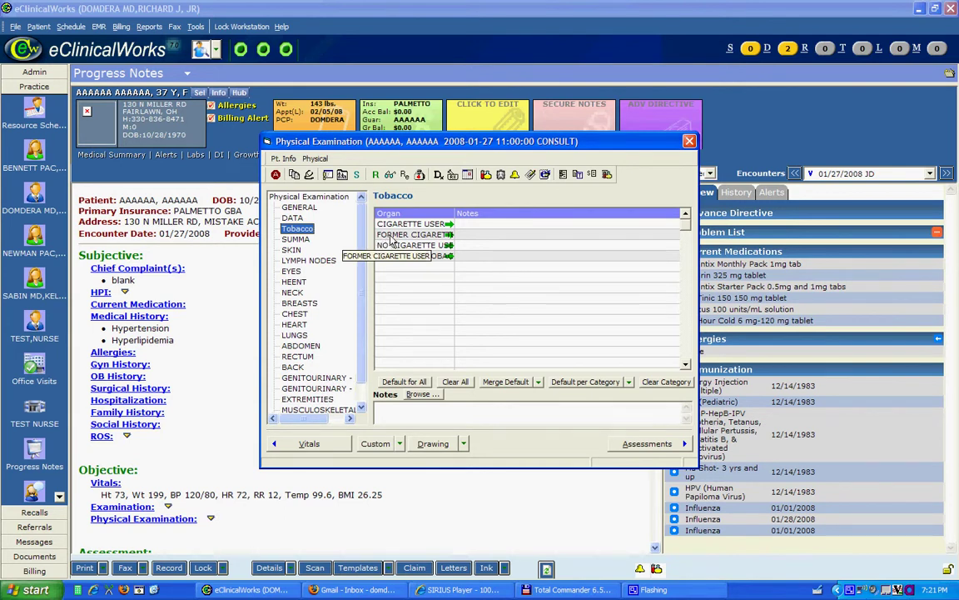
click(478, 234)
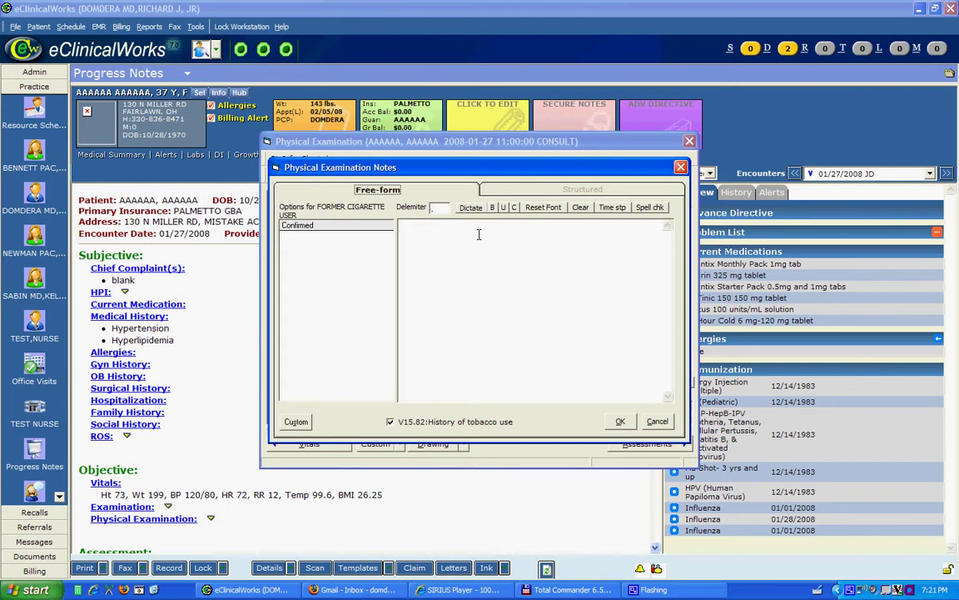
click(612, 207)
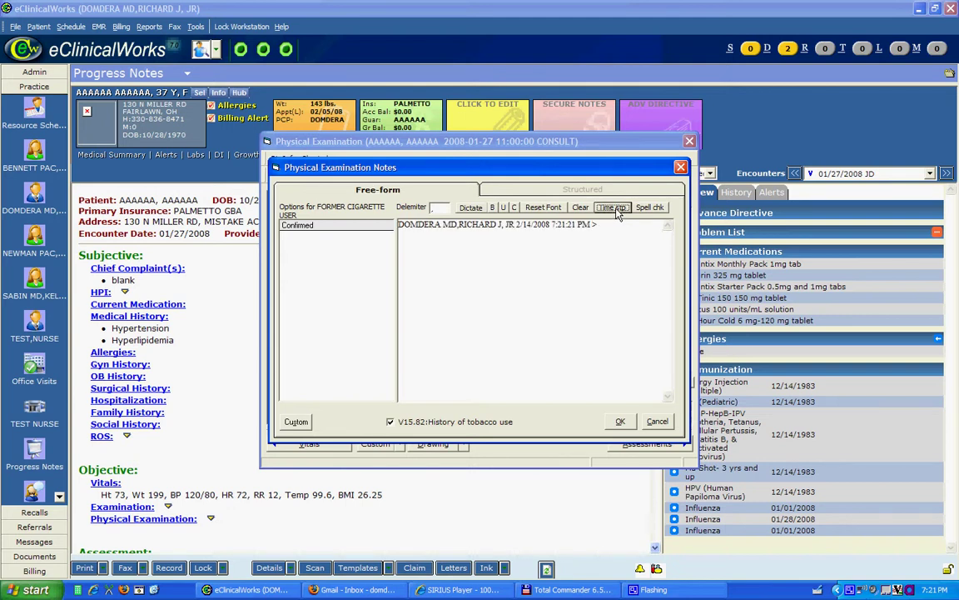
click(297, 226)
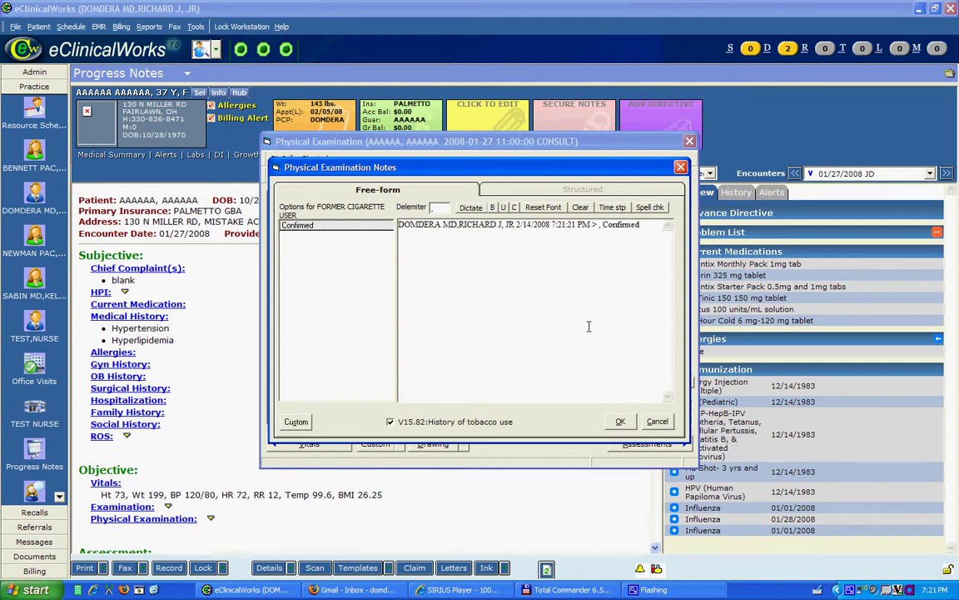
click(620, 421)
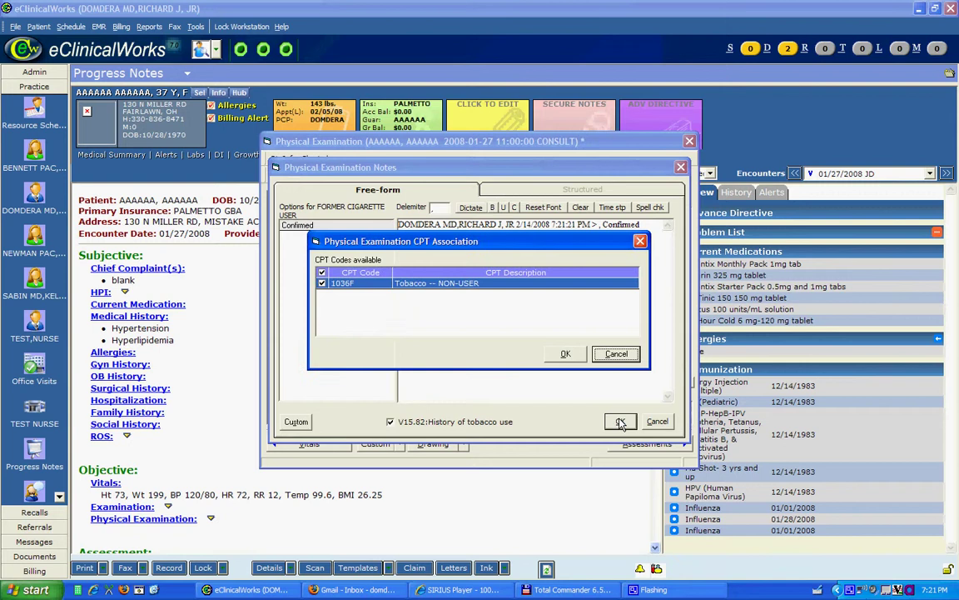
click(565, 353)
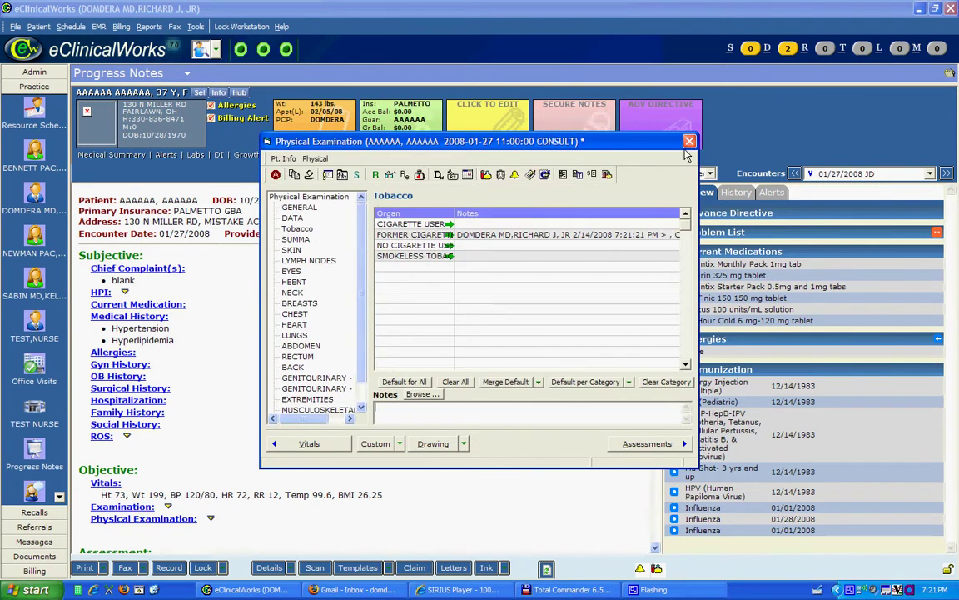
click(689, 142)
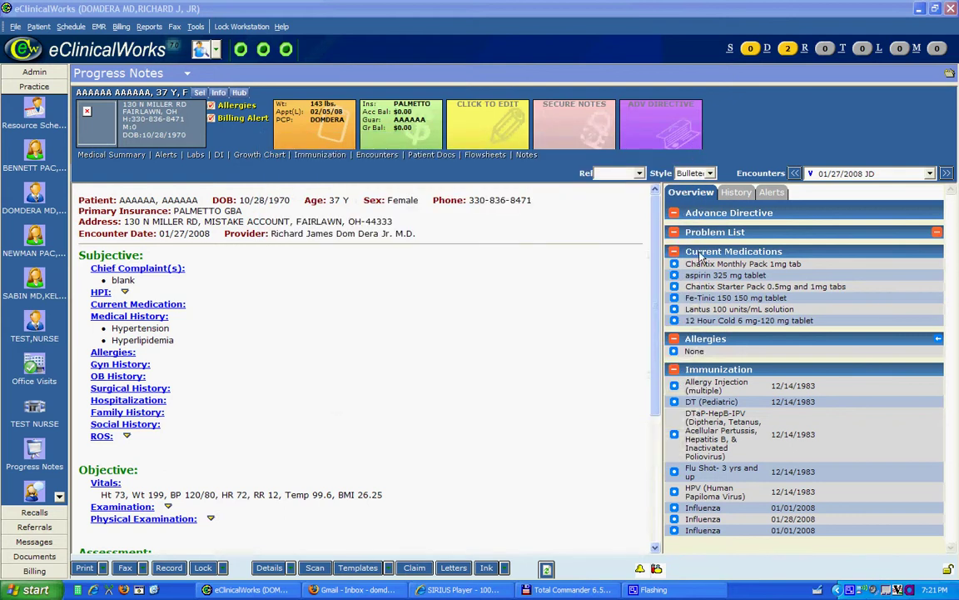
scroll(664, 325, down, 5)
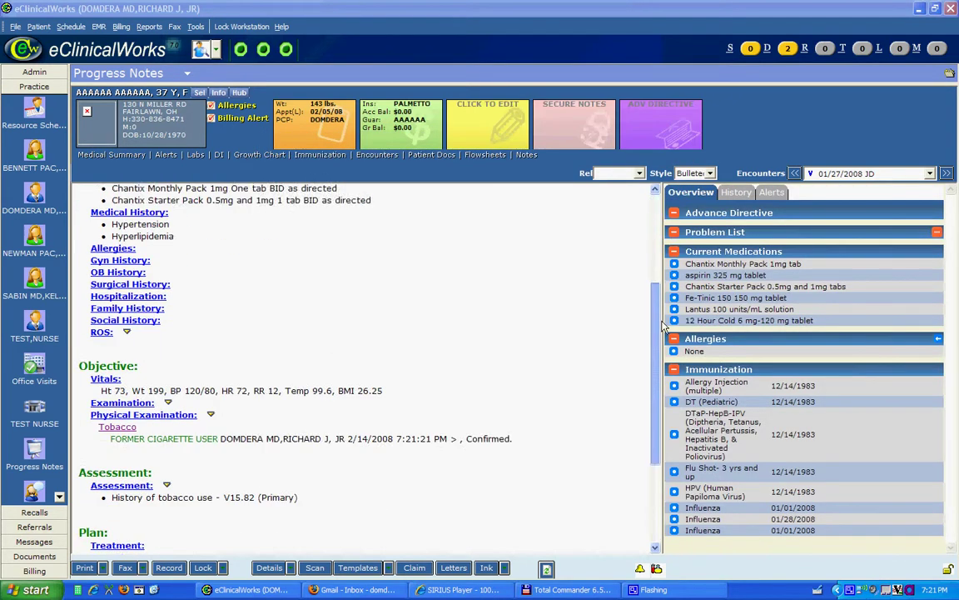
scroll(665, 325, down, 3)
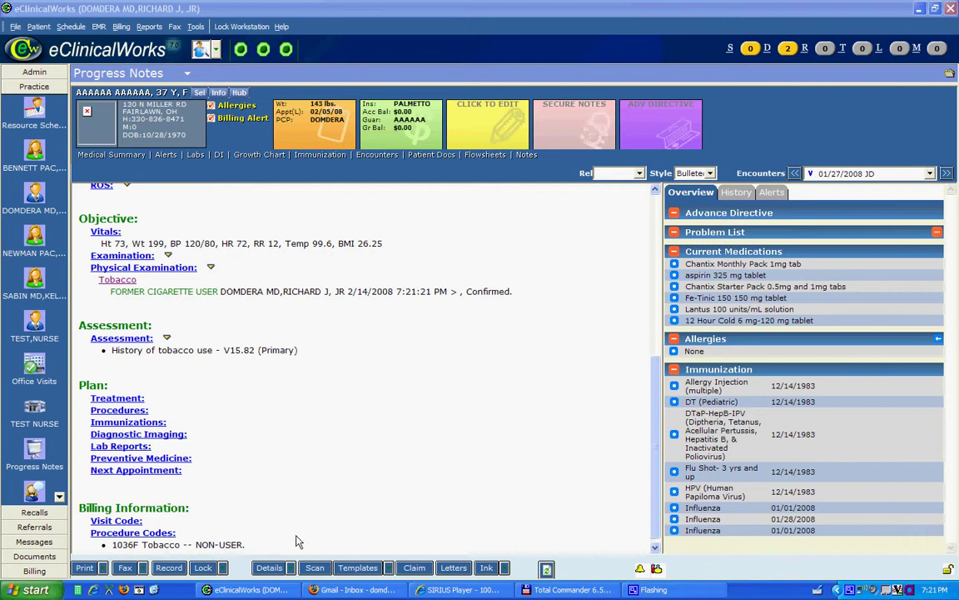
- Reset the progress note again by copying the blank template over the former cigarette user entry
click(354, 567)
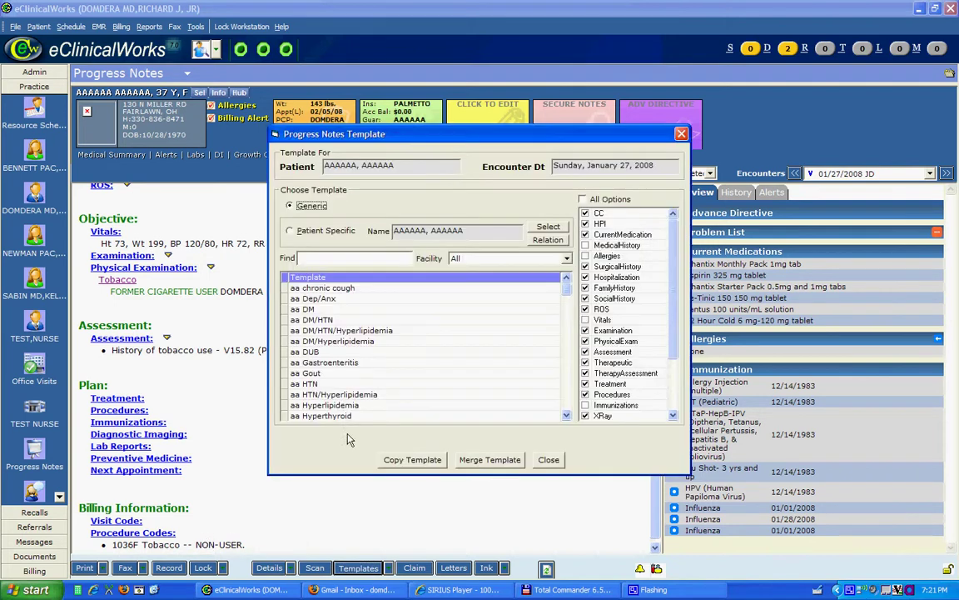
click(333, 257)
text(BL)
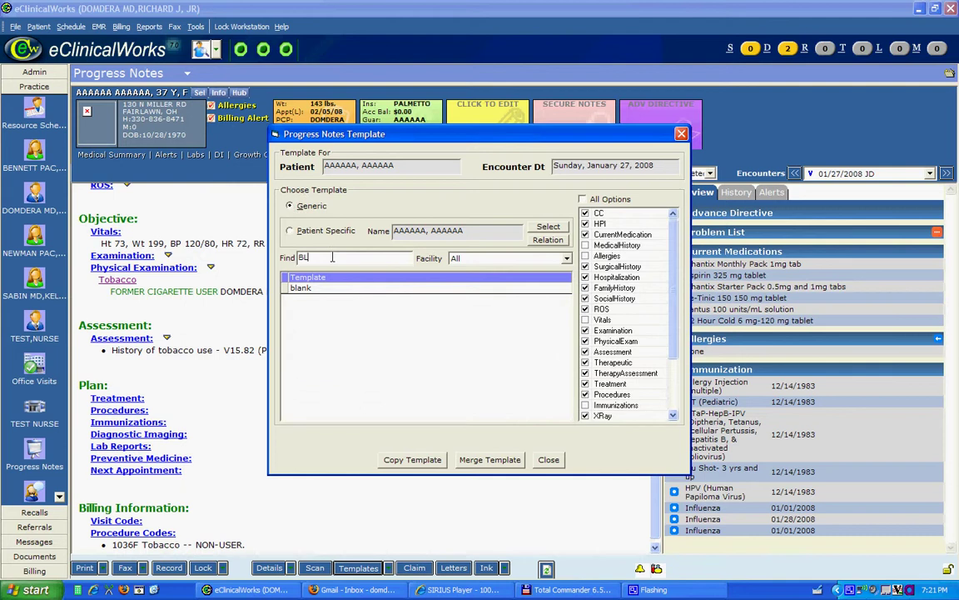
click(298, 288)
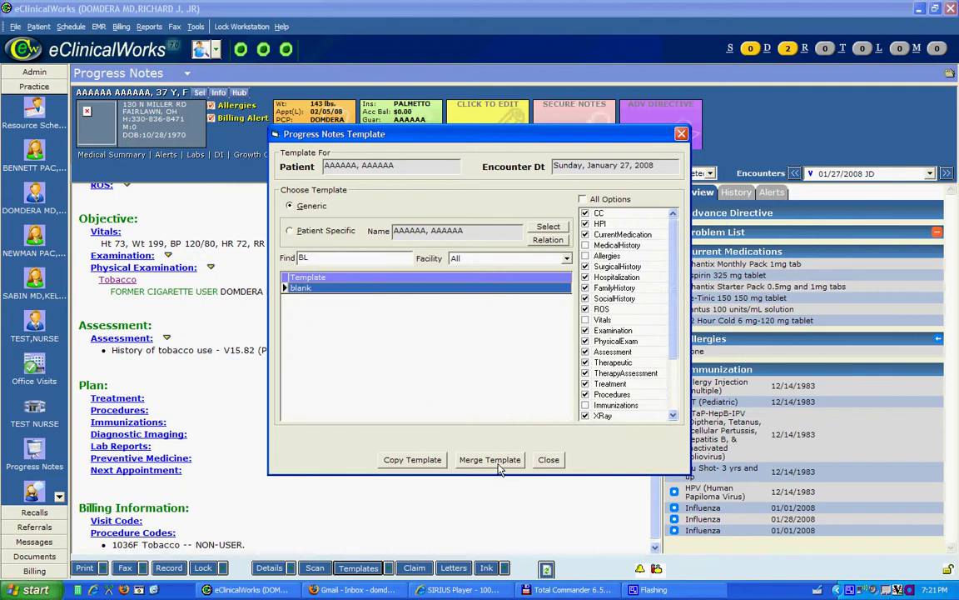
click(418, 463)
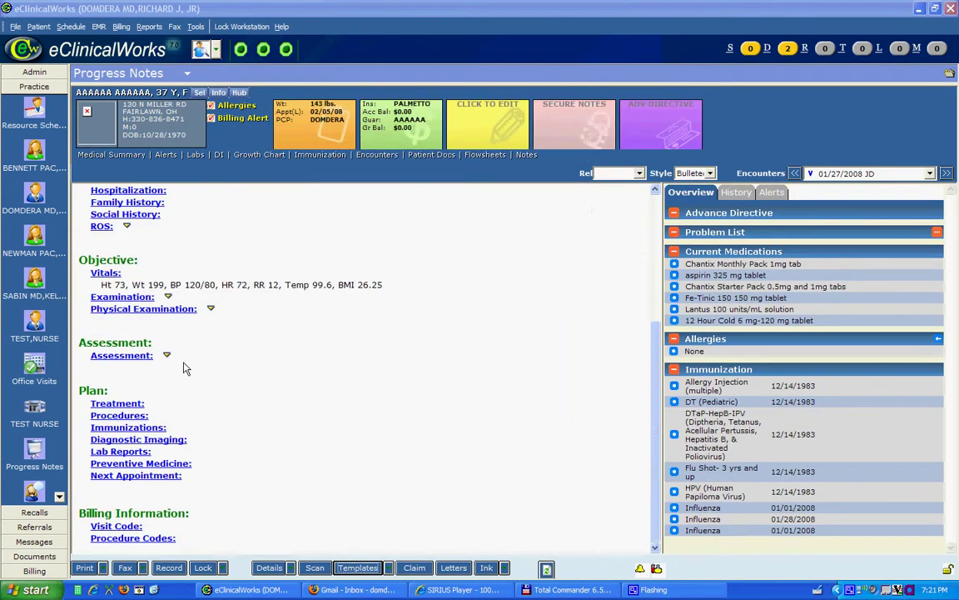
- Record the Tobacco category's CIGARETTE USER item with diagnosis 305.1 and CPT codes 99406 and 1034F, and check the note's assessment and billing
click(121, 309)
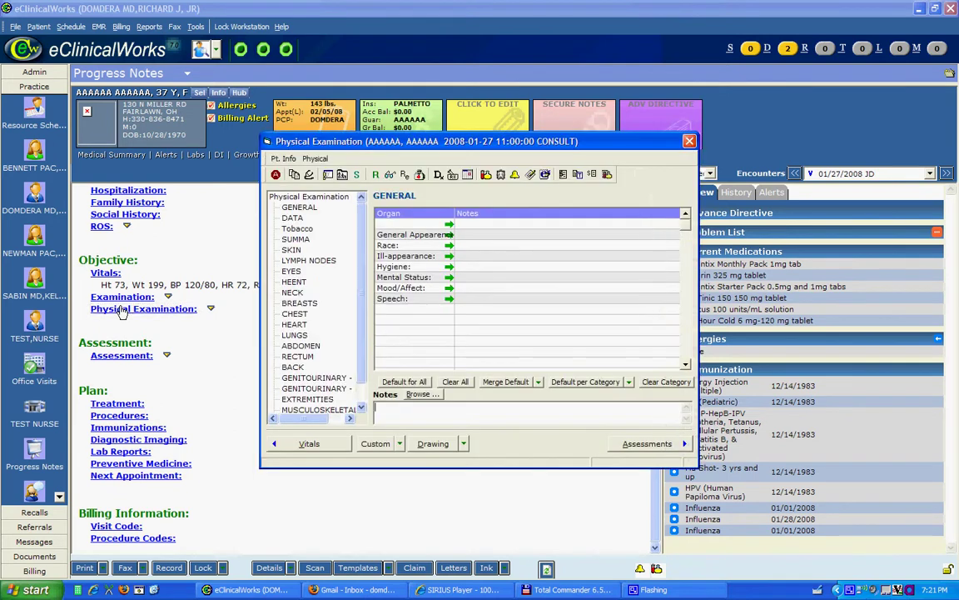
click(290, 230)
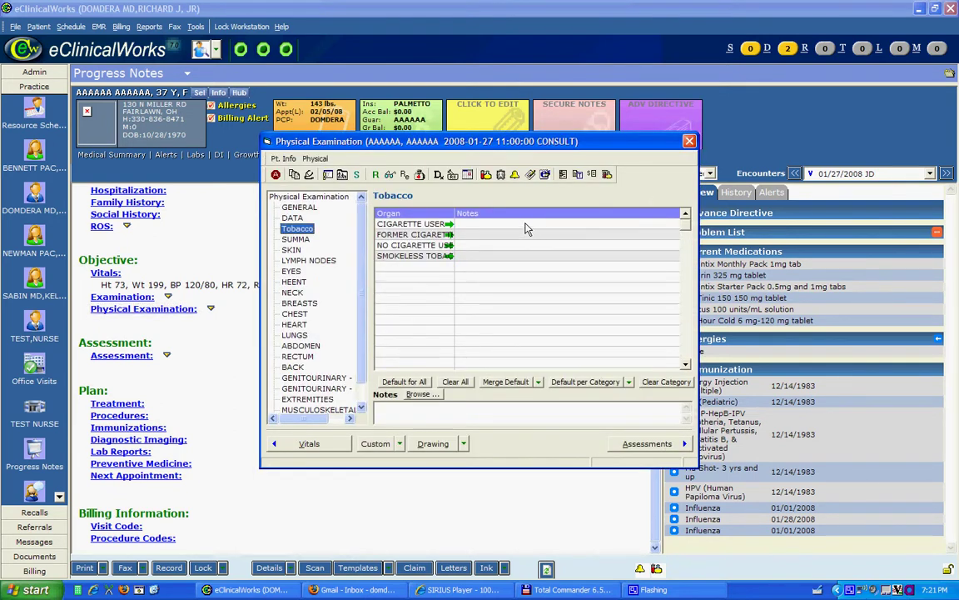
double_click(591, 223)
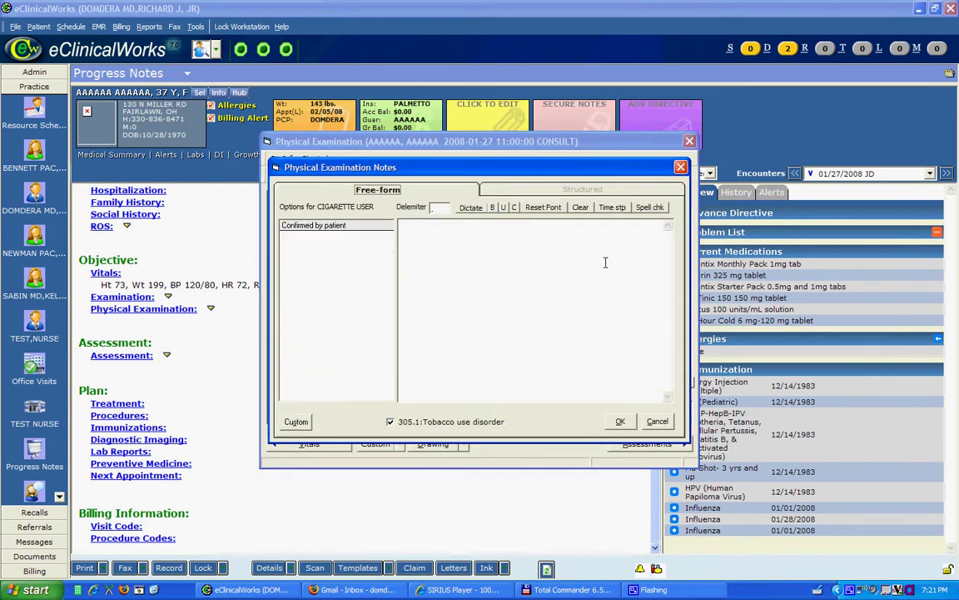
click(619, 422)
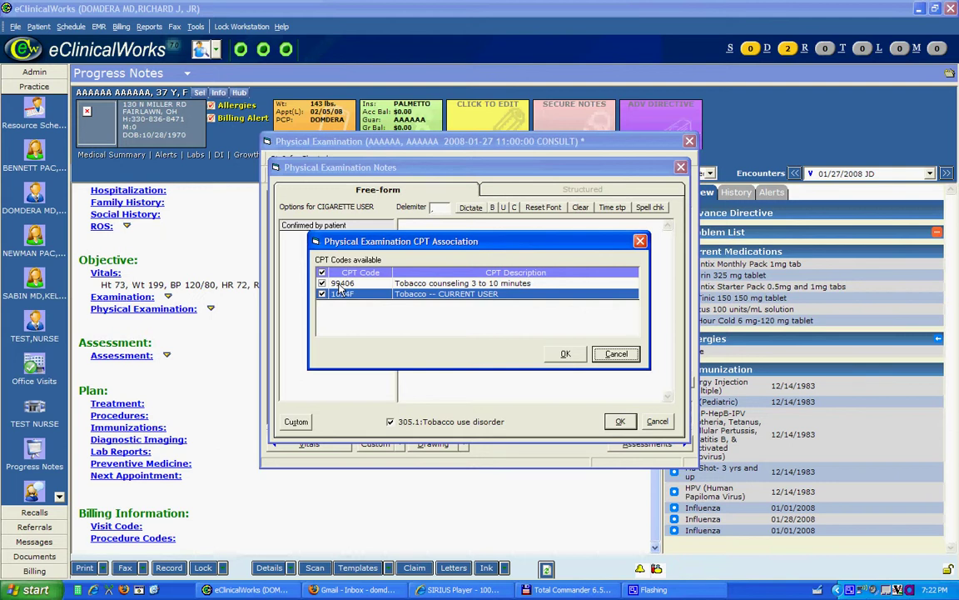
click(565, 354)
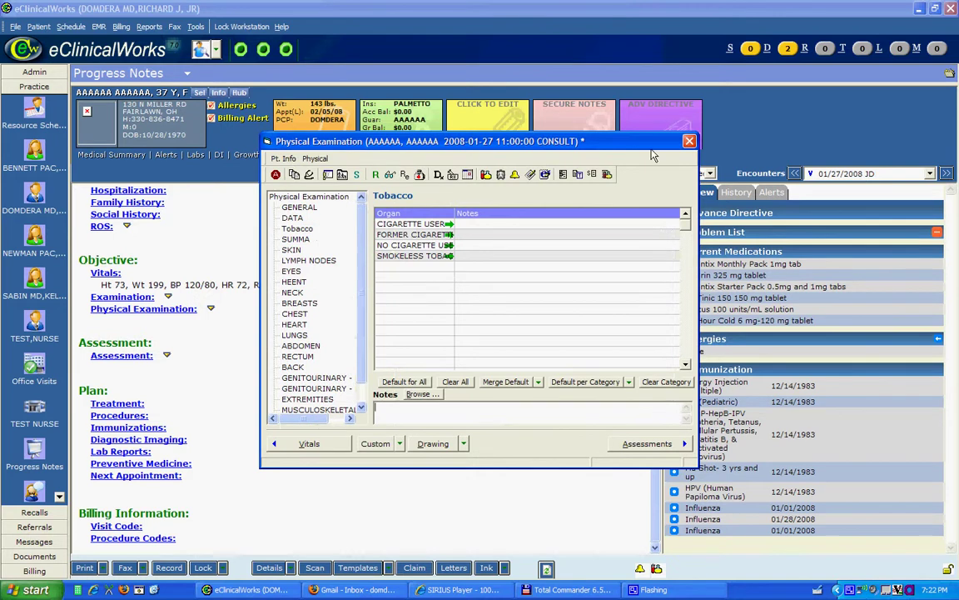
click(690, 142)
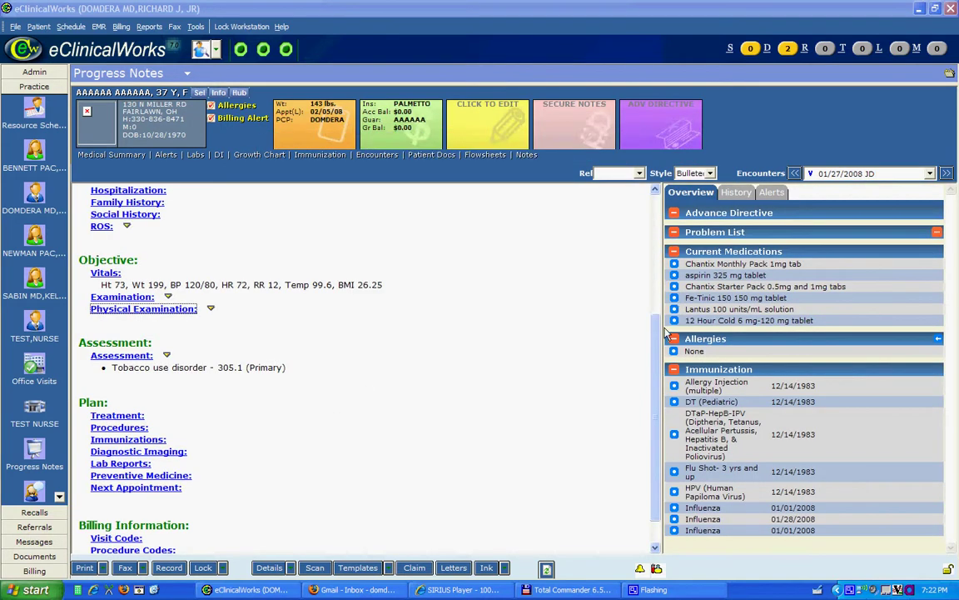
scroll(658, 358, down, 1)
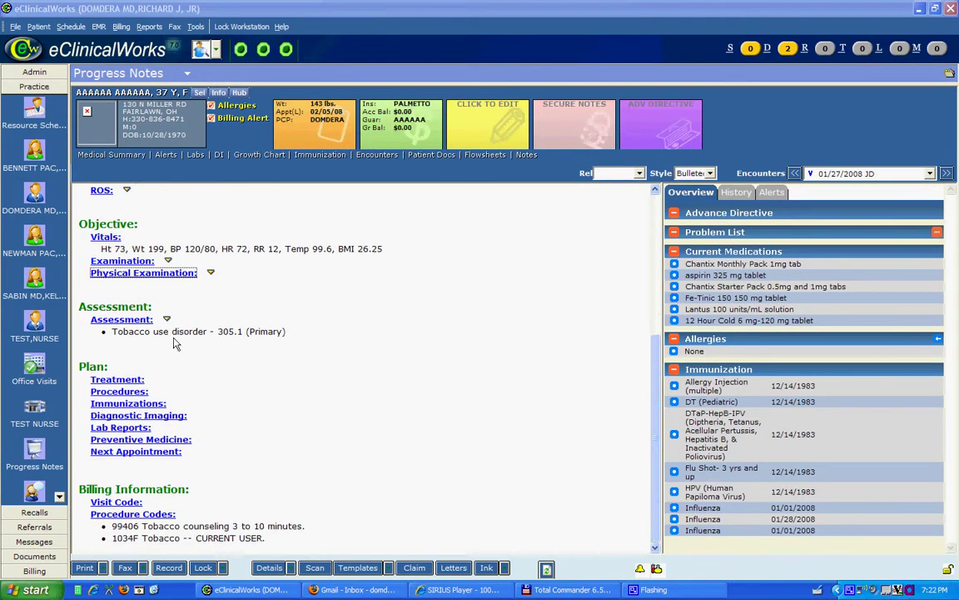